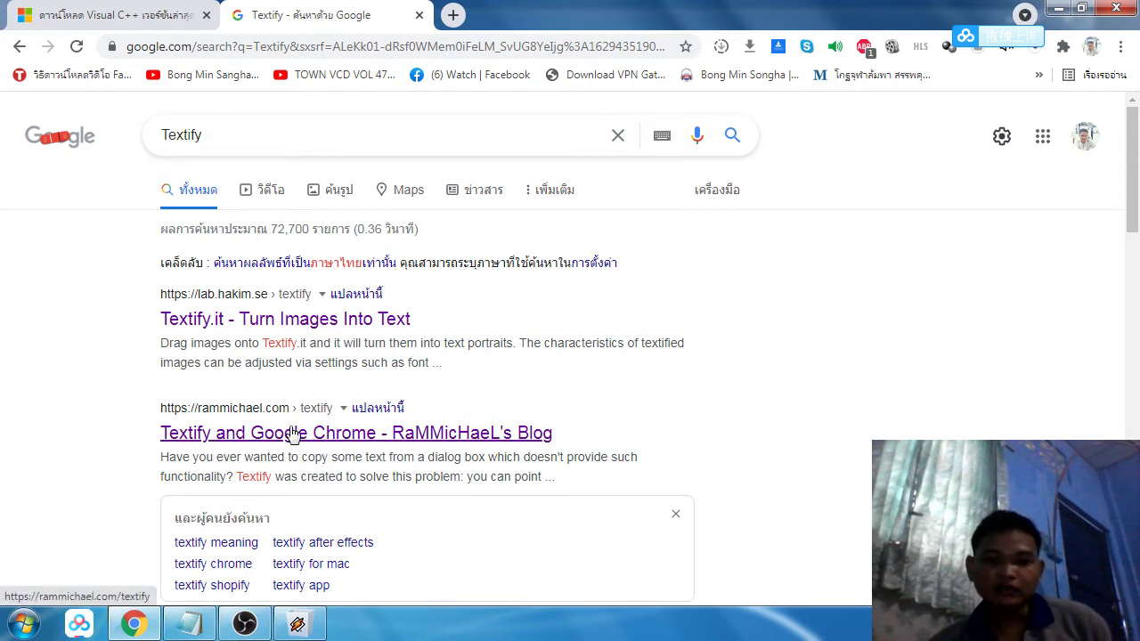
# - Open the rammichael.com Textify page from the search results and download textify_setup.exe
pyautogui.click(233, 439)
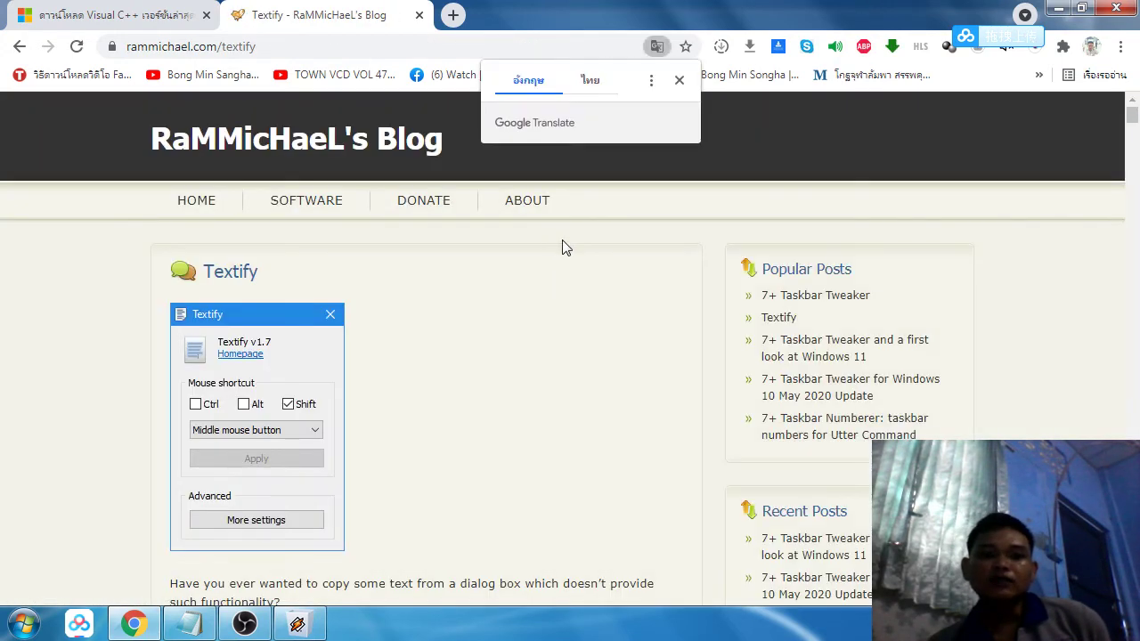
pyautogui.click(572, 276)
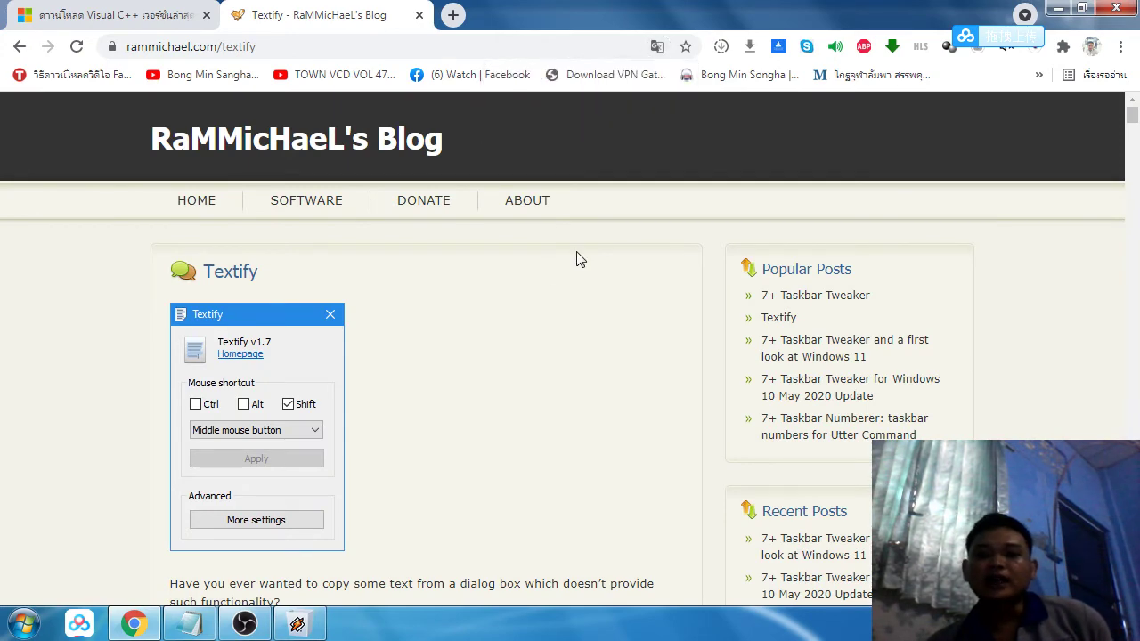
pyautogui.scroll(-4, 577, 258)
pyautogui.scroll(2, 576, 259)
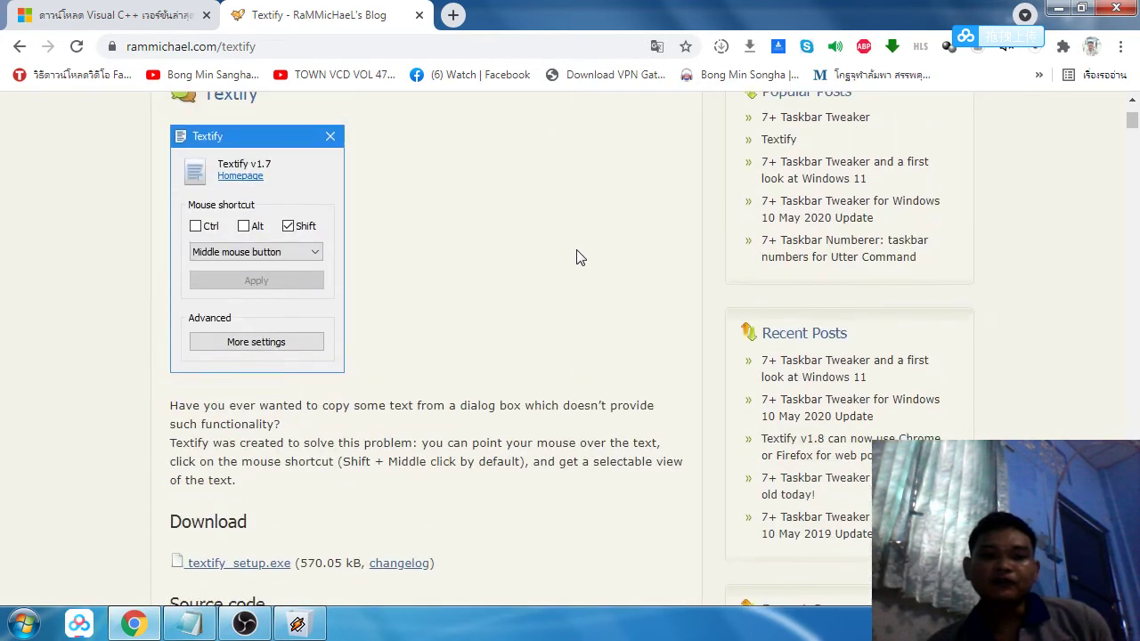
pyautogui.scroll(1, 579, 257)
pyautogui.scroll(-2, 579, 257)
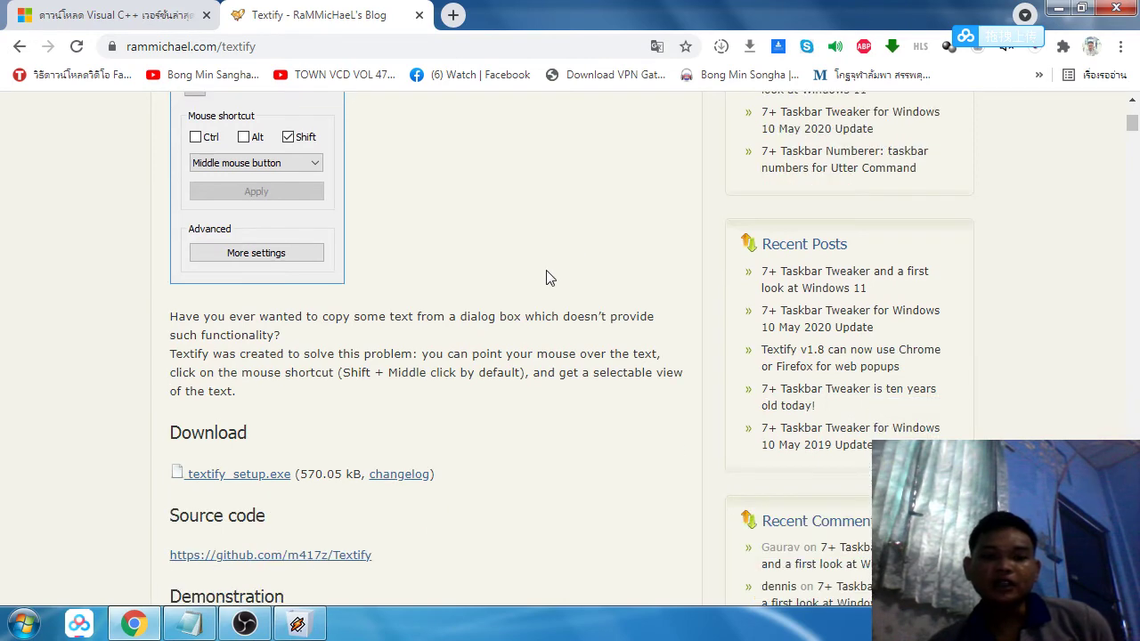
pyautogui.scroll(-1, 451, 373)
pyautogui.scroll(-1, 466, 332)
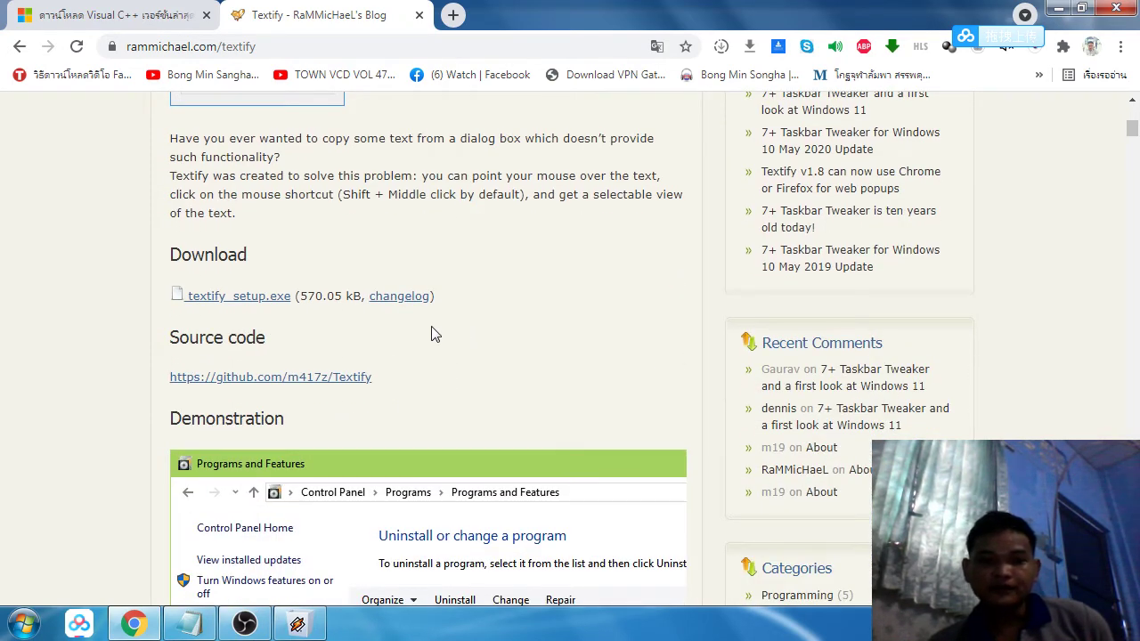
pyautogui.click(239, 303)
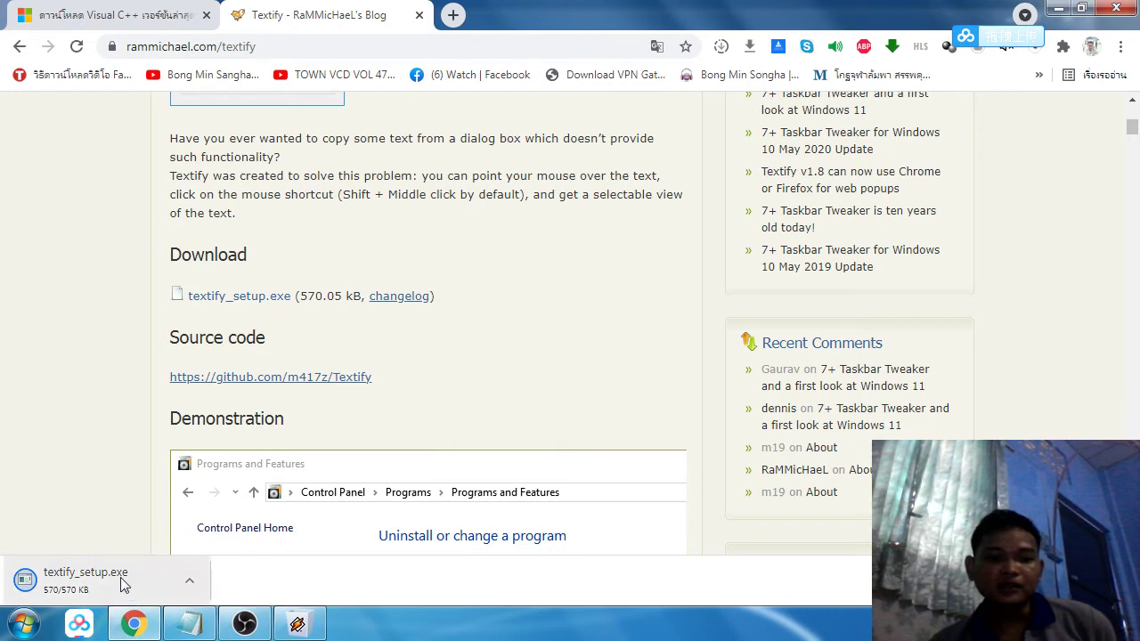
# - Run textify_setup.exe and install Textify with the Standard components in the default folder, without setting it to run at startup
pyautogui.click(125, 583)
pyautogui.scroll(-1, 105, 464)
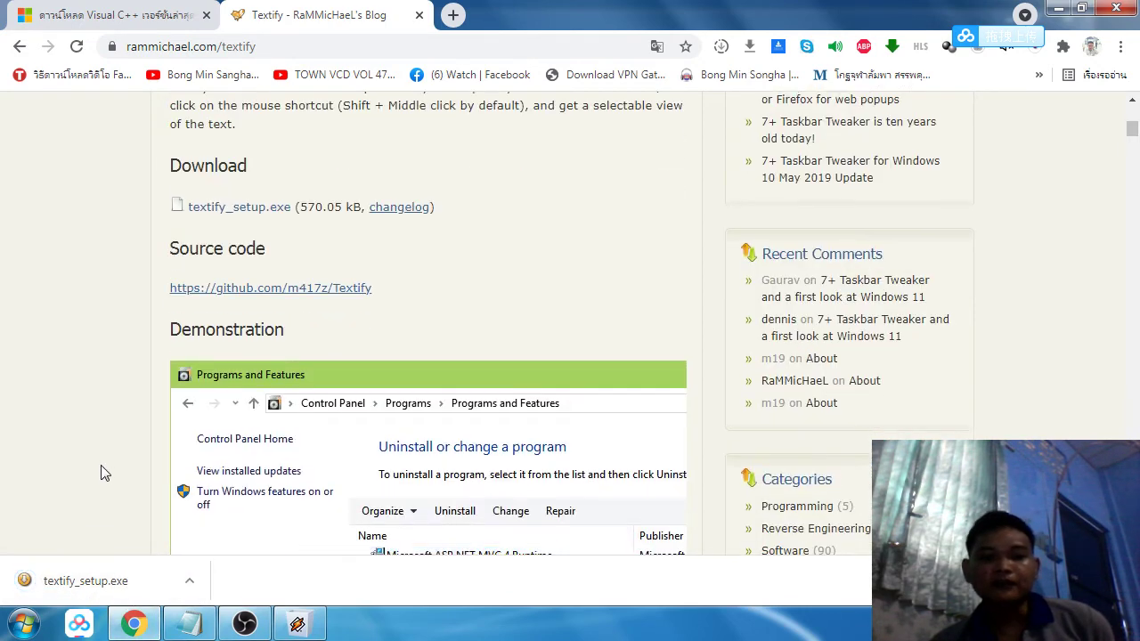
pyautogui.click(93, 584)
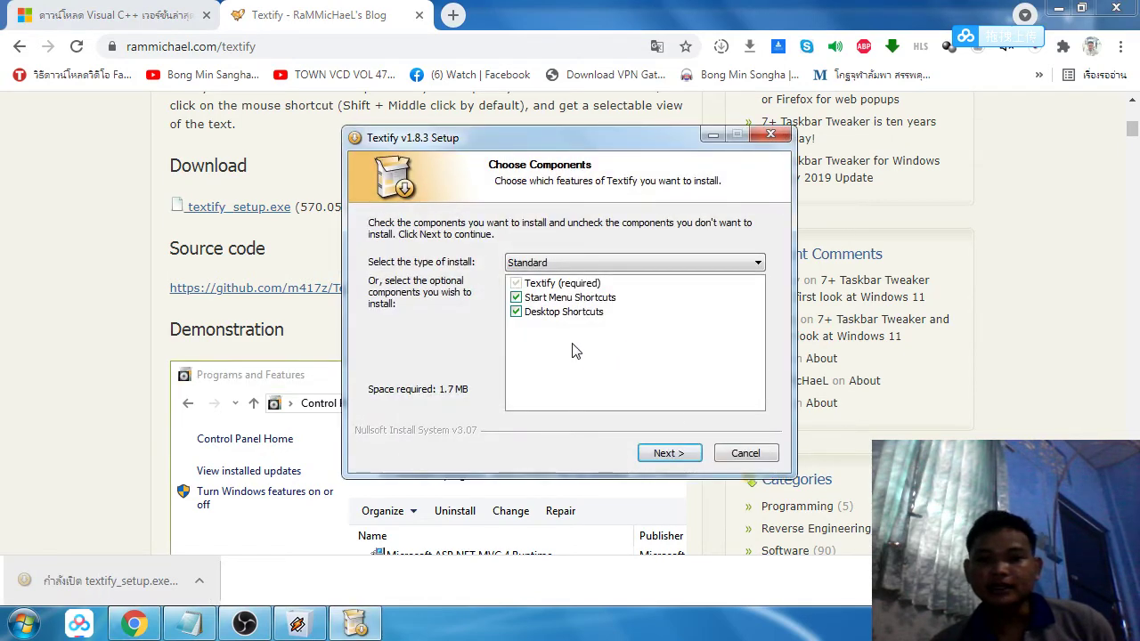
pyautogui.click(668, 455)
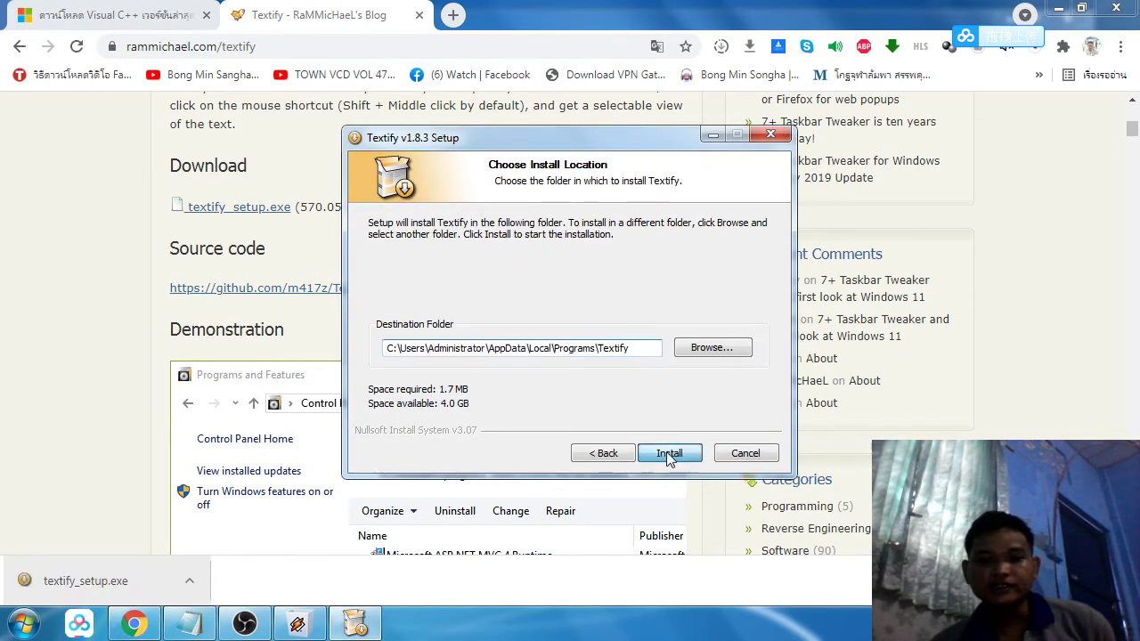
pyautogui.click(669, 455)
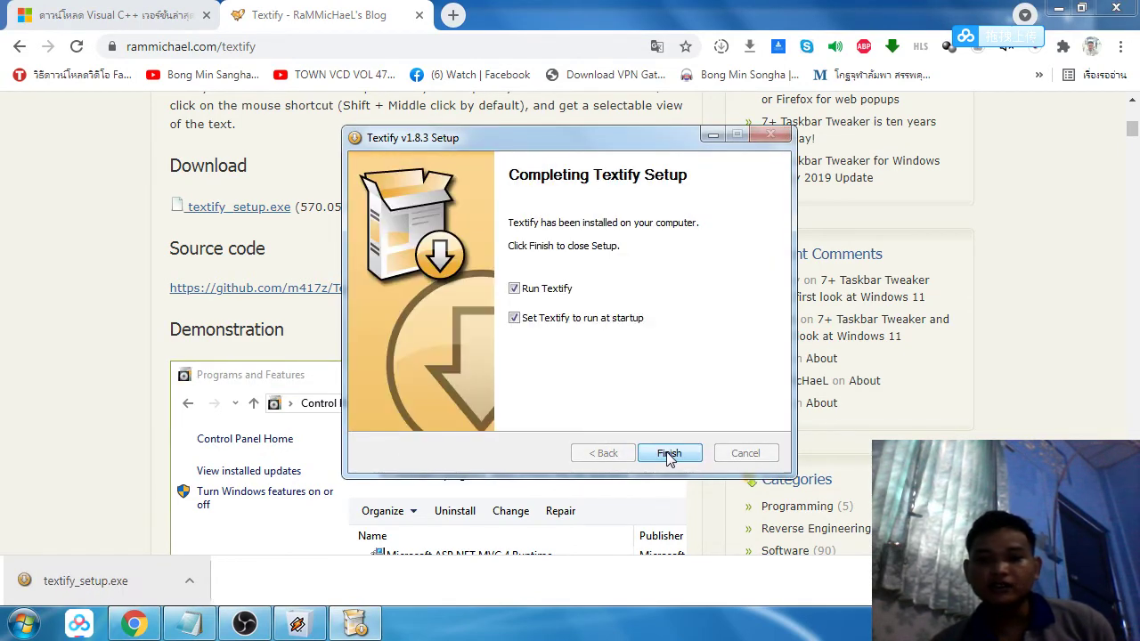
pyautogui.click(572, 318)
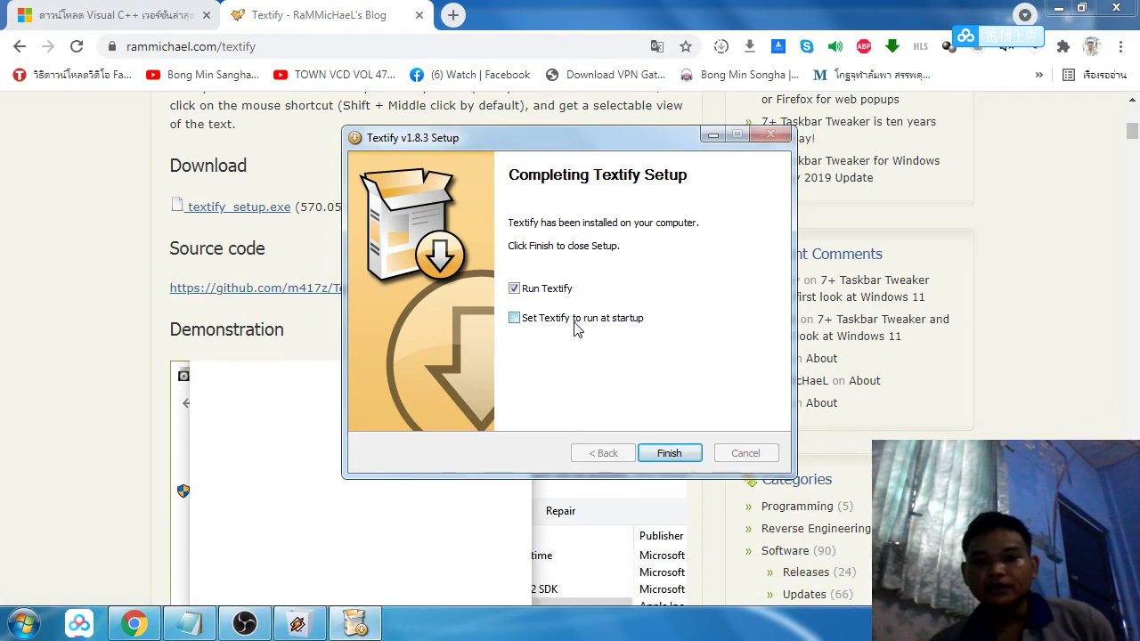
pyautogui.click(669, 453)
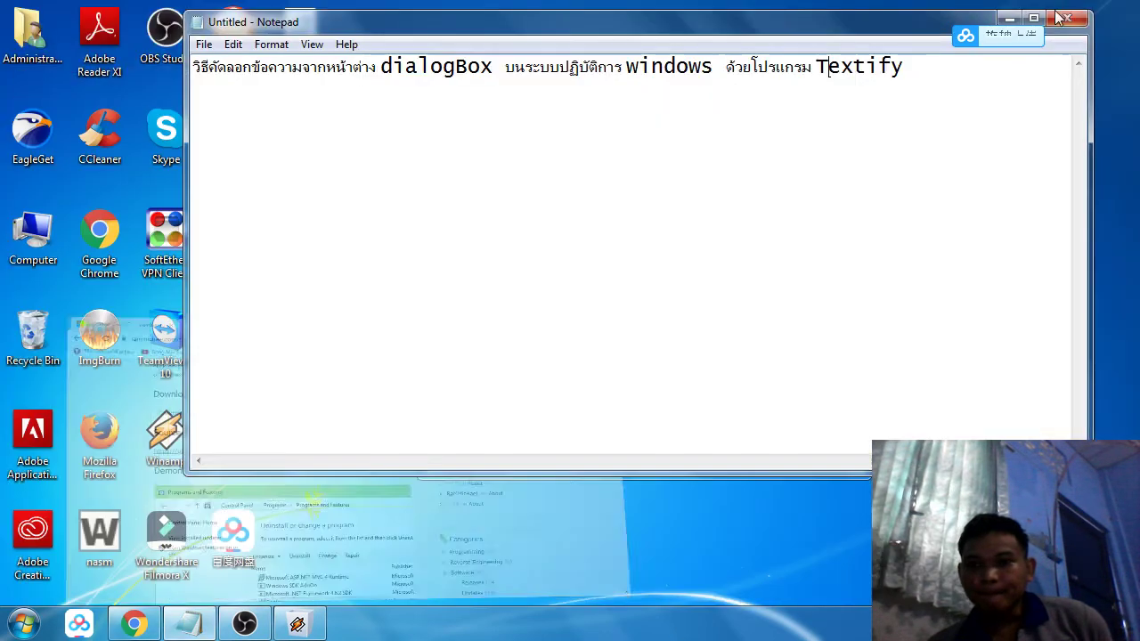
# - Minimize the browser and Notepad windows, and open Textify from the desktop to review its mouse shortcut settings
pyautogui.click(1060, 8)
pyautogui.click(1009, 19)
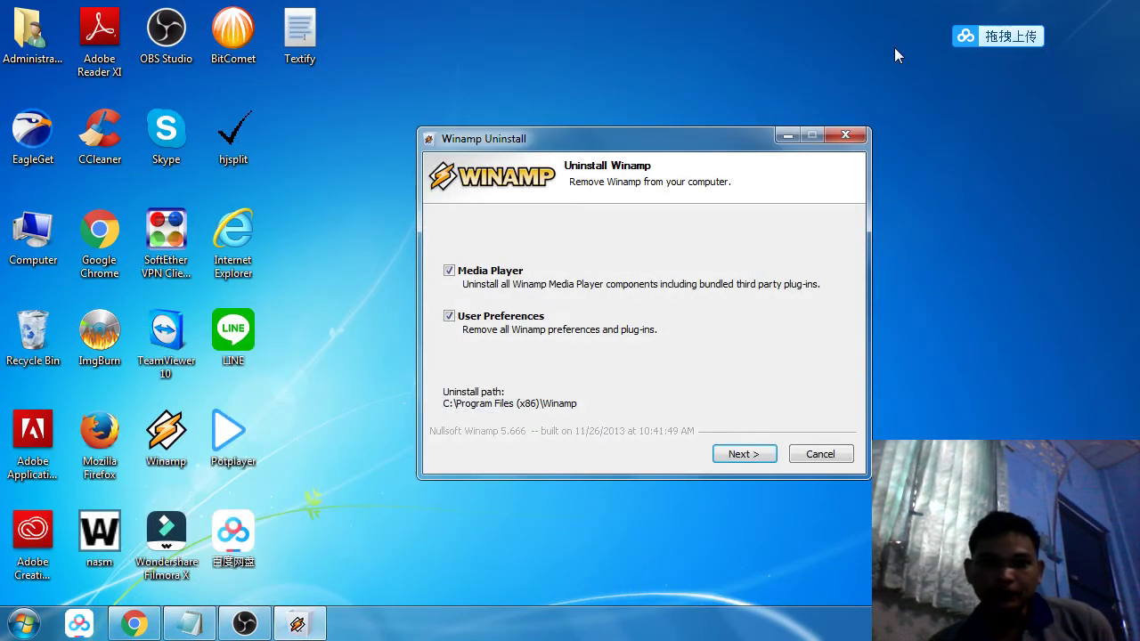
pyautogui.doubleClick(294, 55)
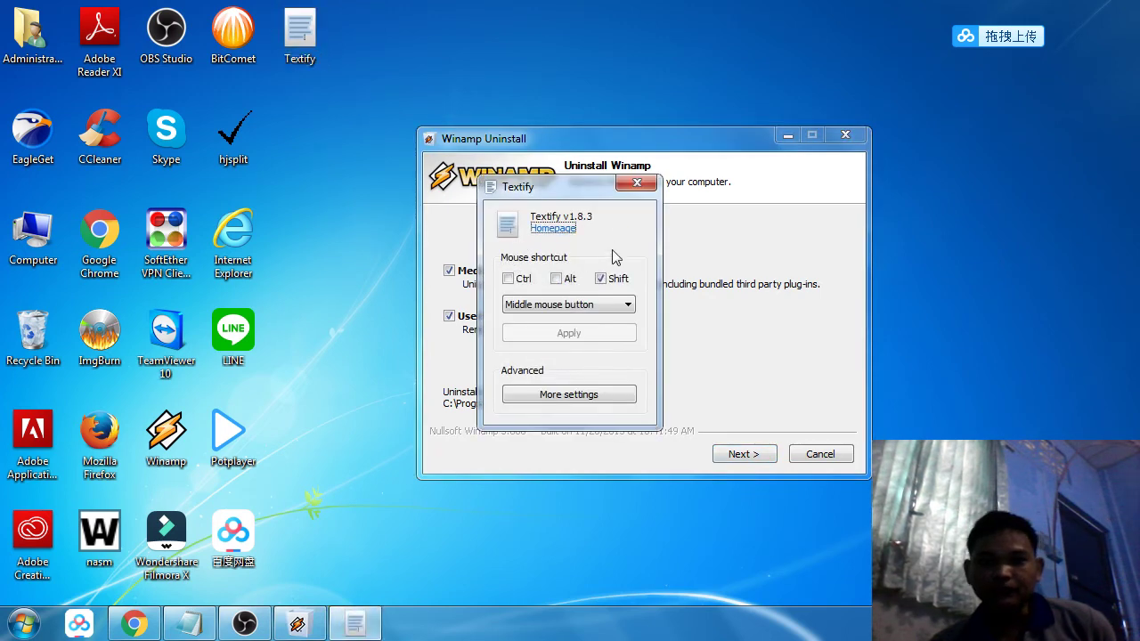
pyautogui.click(636, 184)
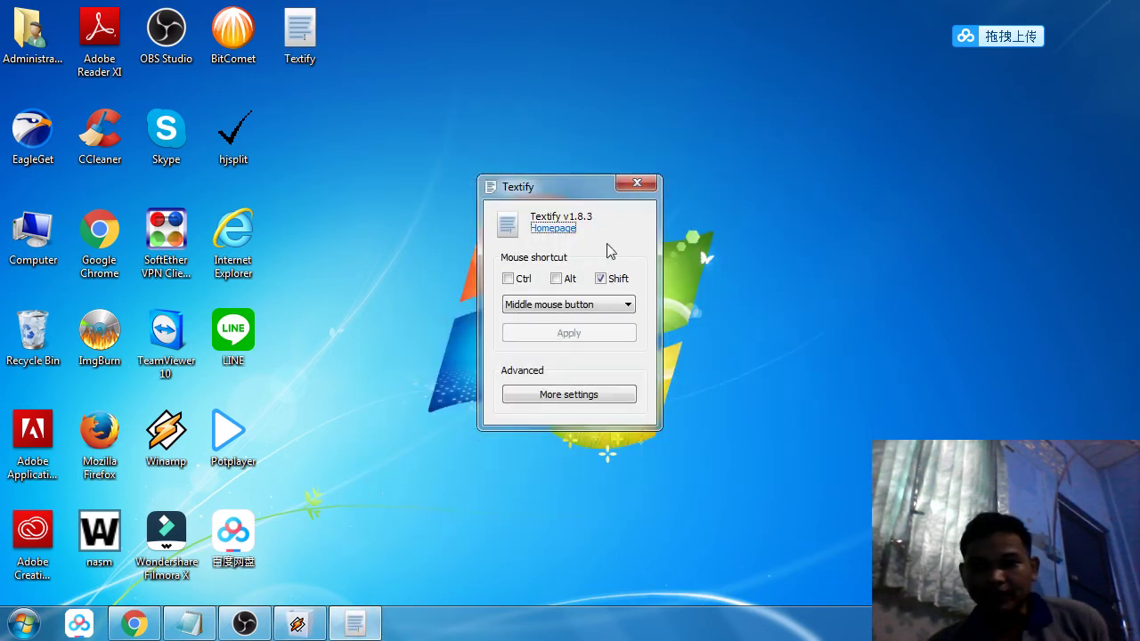
pyautogui.moveTo(563, 196); pyautogui.dragTo(578, 148)
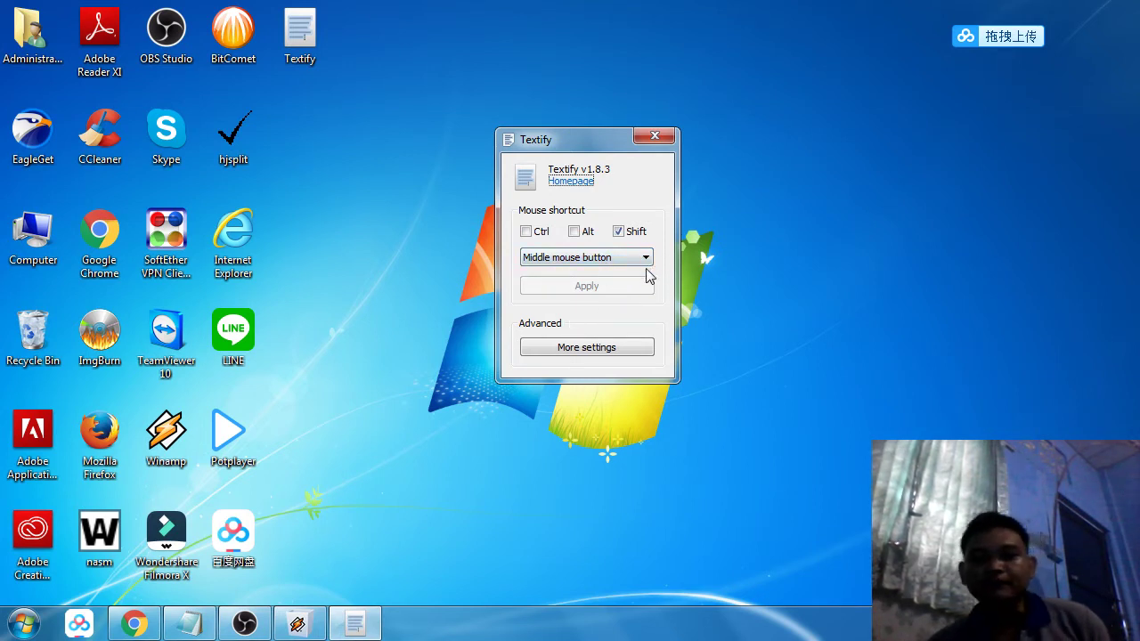
pyautogui.click(653, 136)
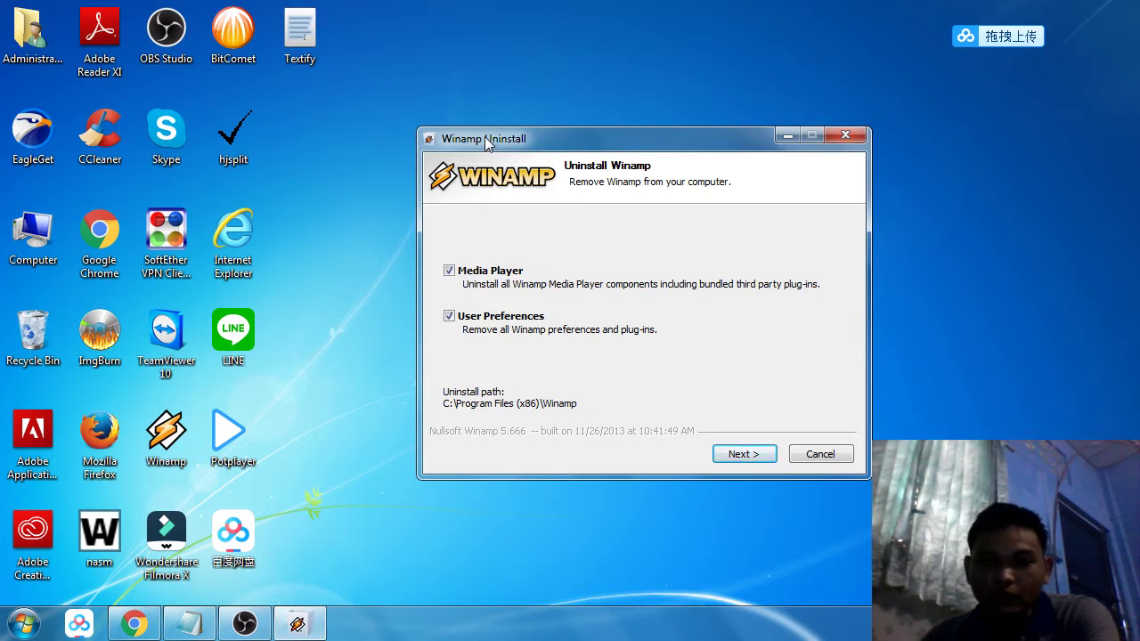
# - Capture the title text of the Winamp Uninstall window with Textify and copy it
pyautogui.keyDown('shift'); pyautogui.middleClick(486, 143); pyautogui.keyUp('shift')
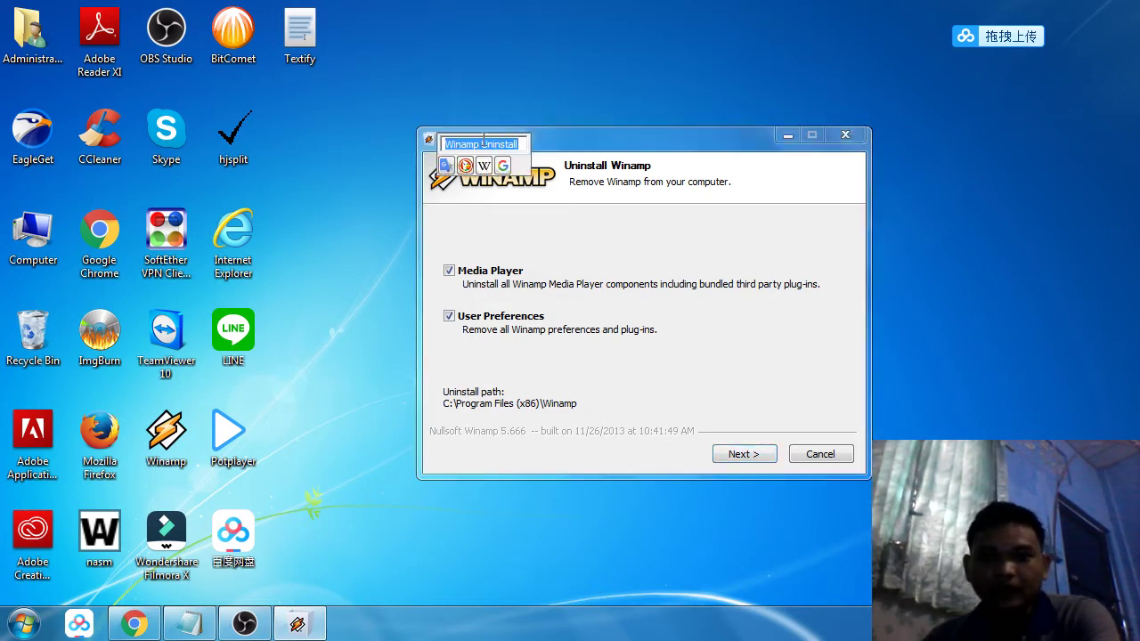
pyautogui.rightClick(501, 148)
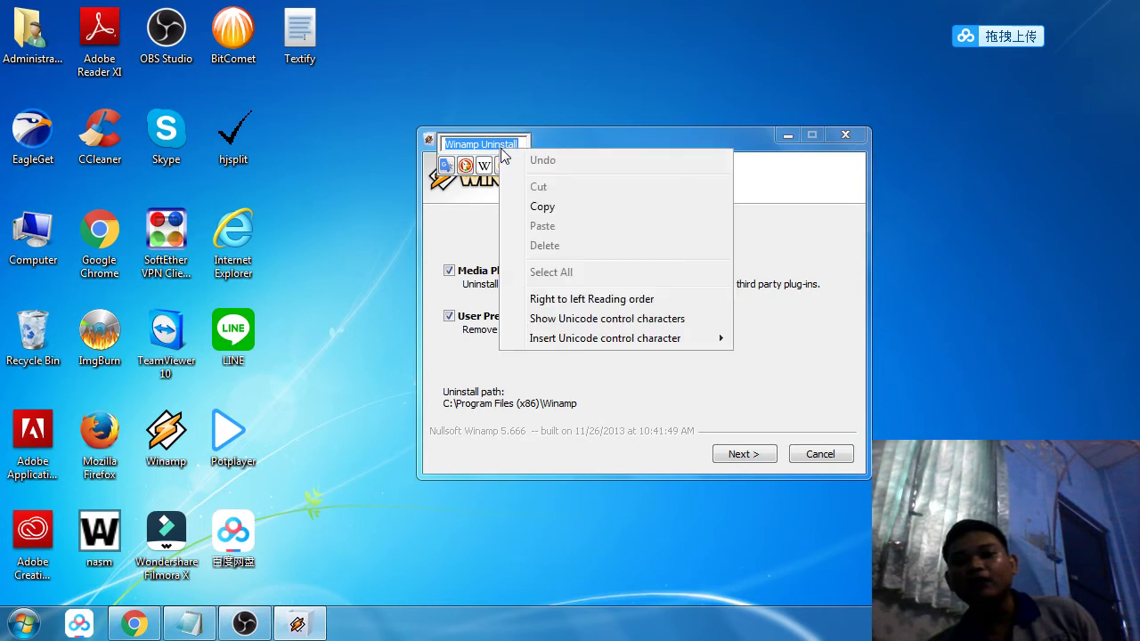
pyautogui.click(563, 207)
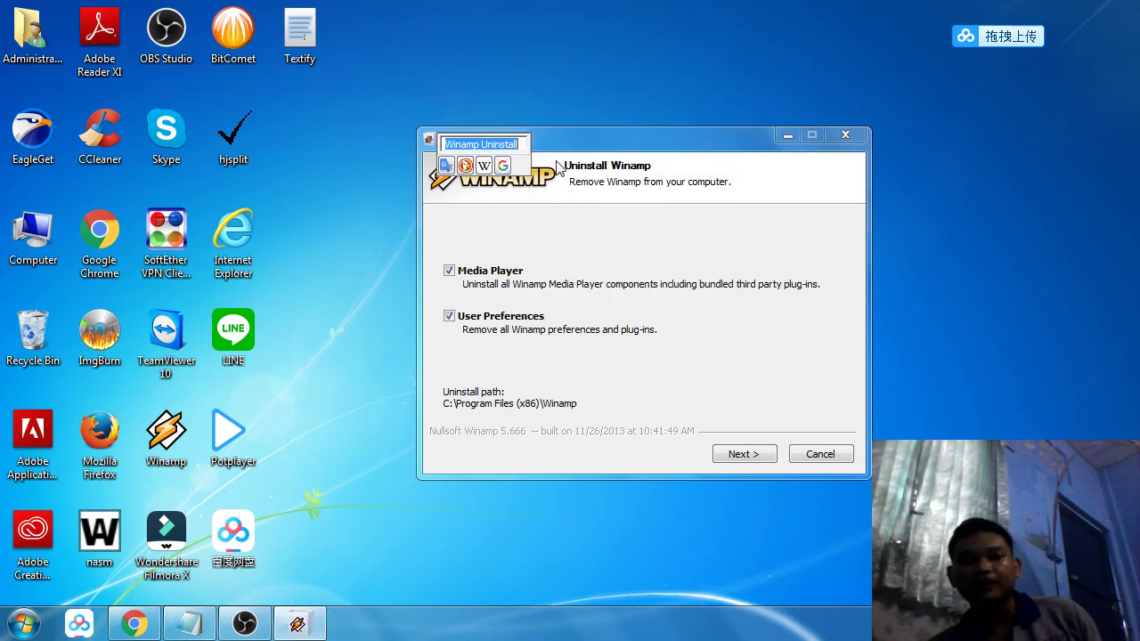
pyautogui.click(583, 156)
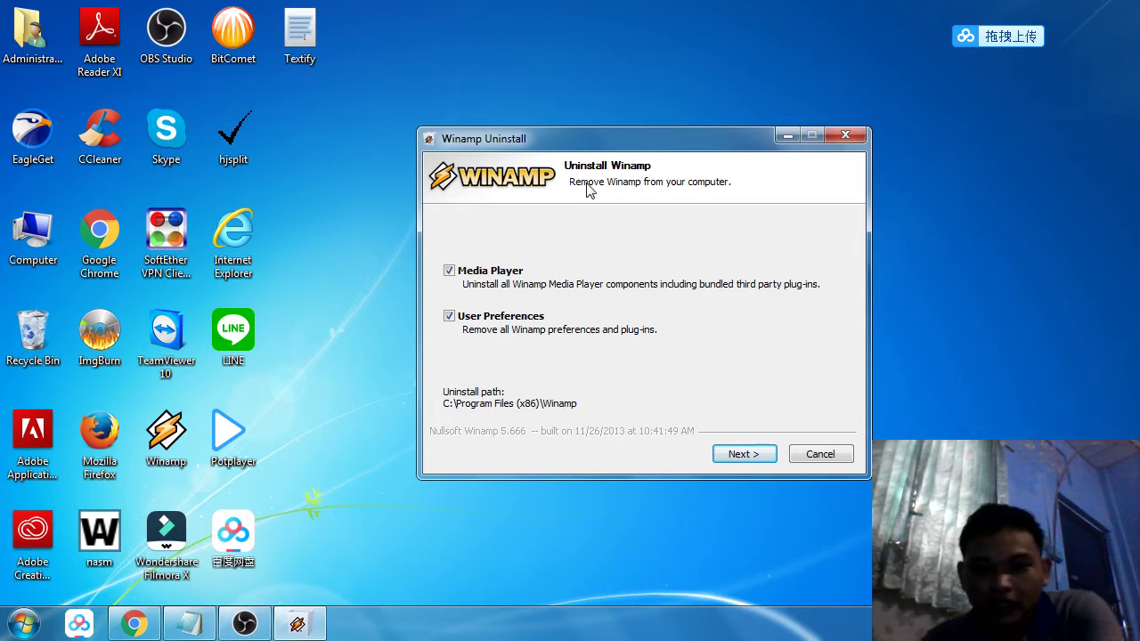
# - Capture the line "Remove Winamp from your computer." with Textify and copy it
pyautogui.keyDown('shift'); pyautogui.middleClick(655, 185); pyautogui.keyUp('shift')
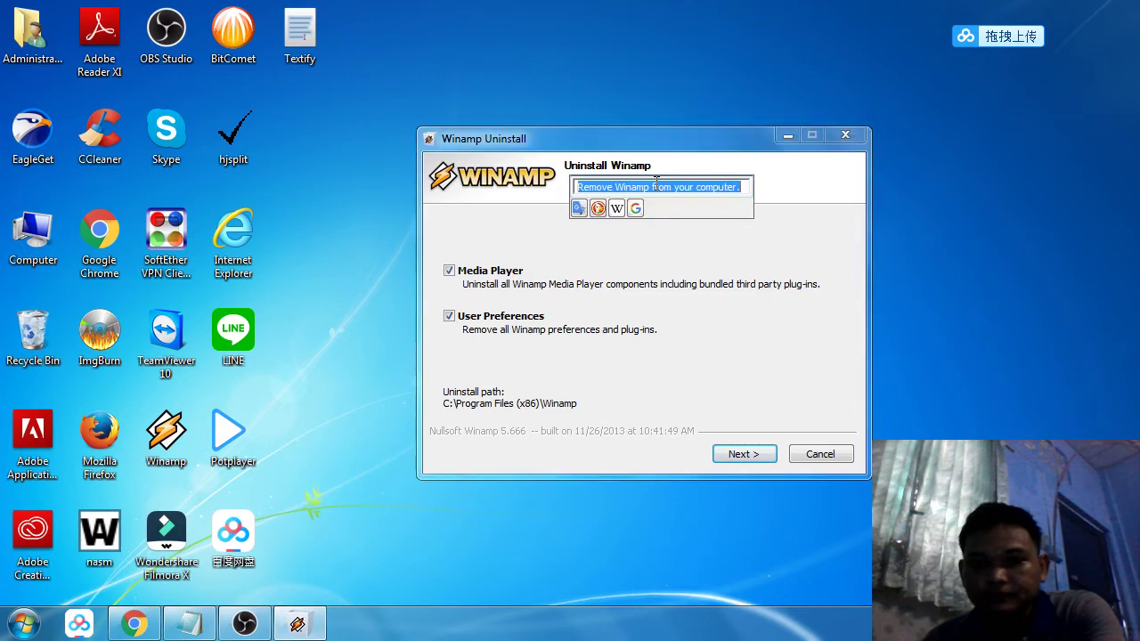
pyautogui.rightClick(719, 189)
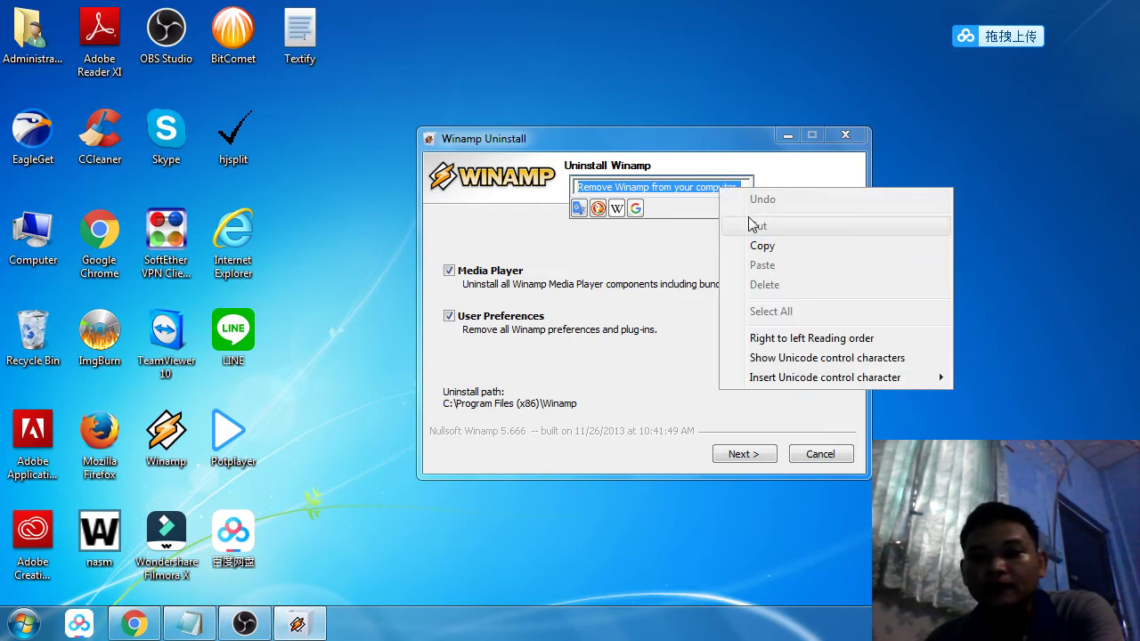
pyautogui.click(809, 248)
pyautogui.click(730, 254)
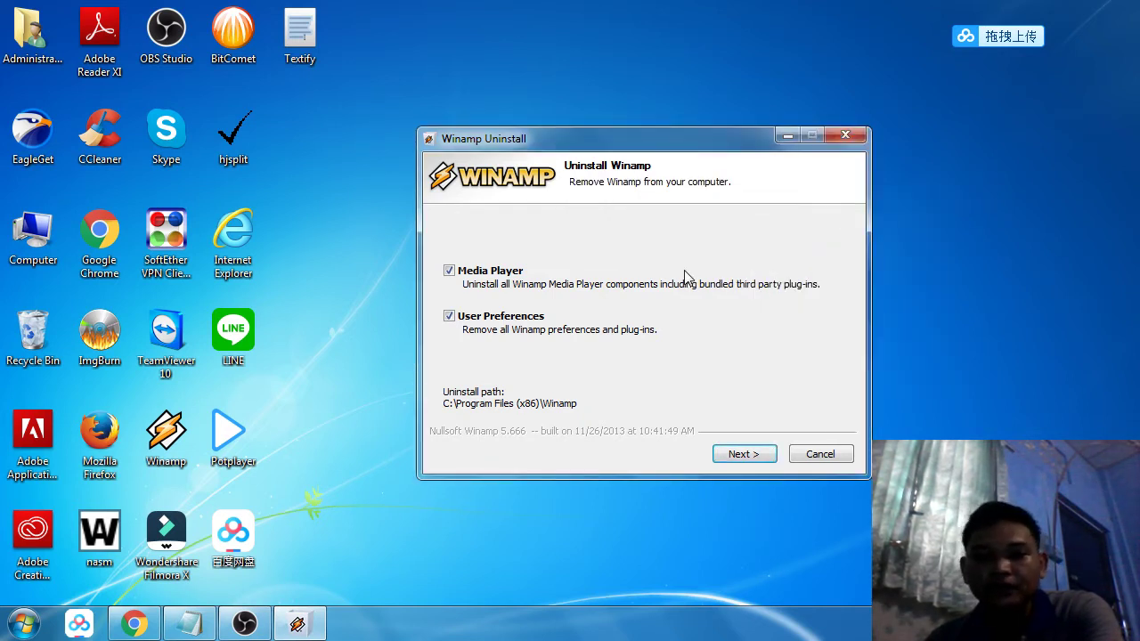
# - Open a new blank Notepad document and return to the Winamp Uninstall window
pyautogui.click(23, 624)
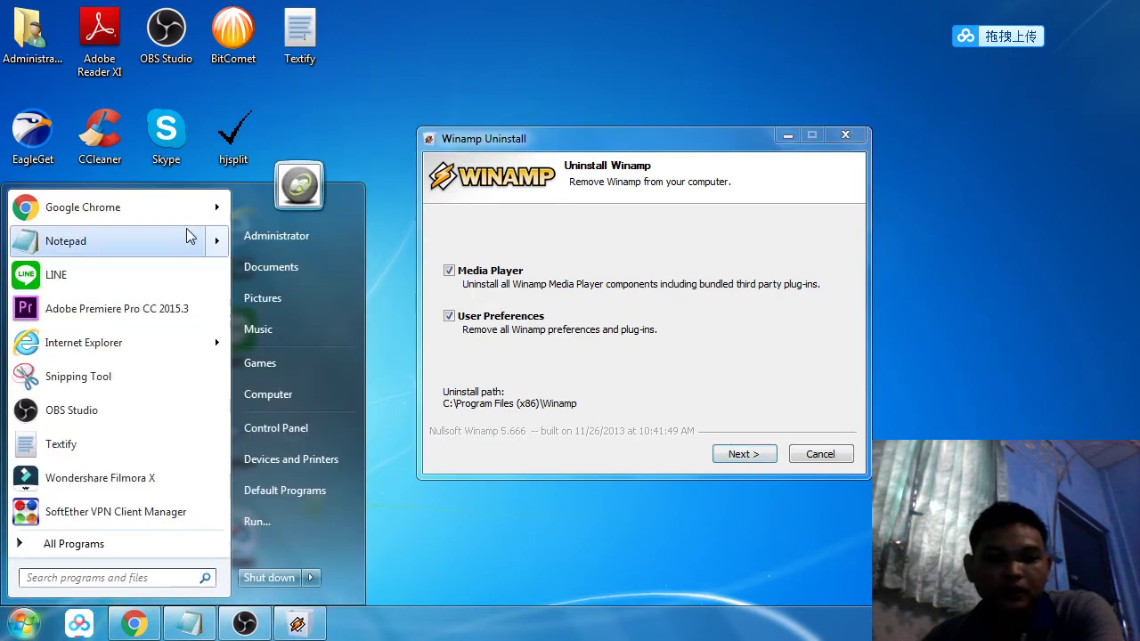
pyautogui.click(157, 241)
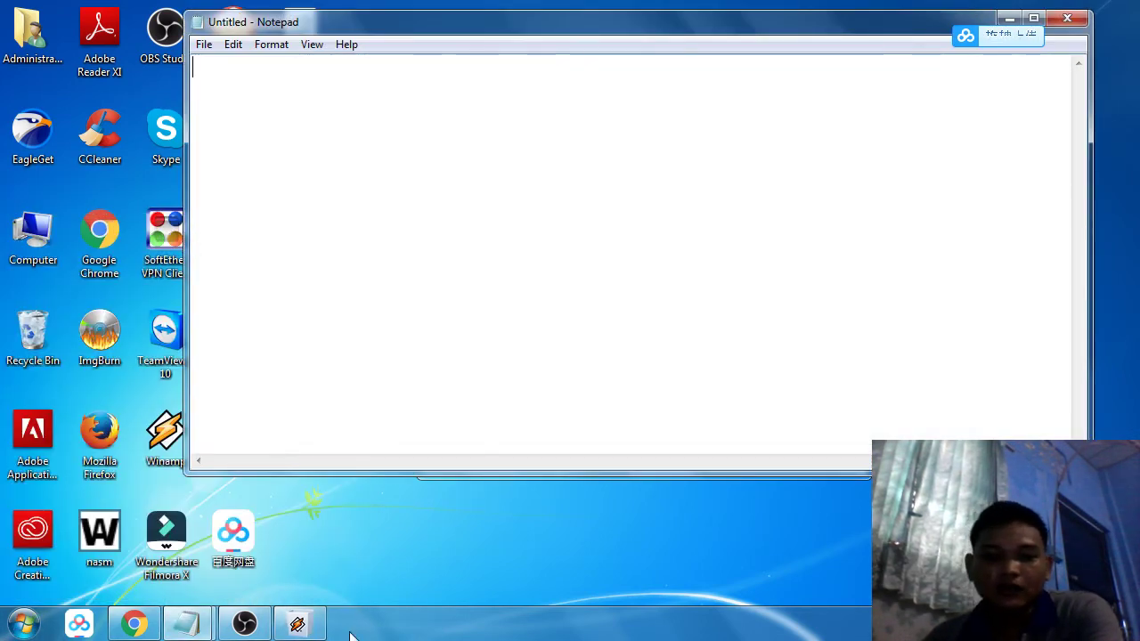
pyautogui.click(299, 626)
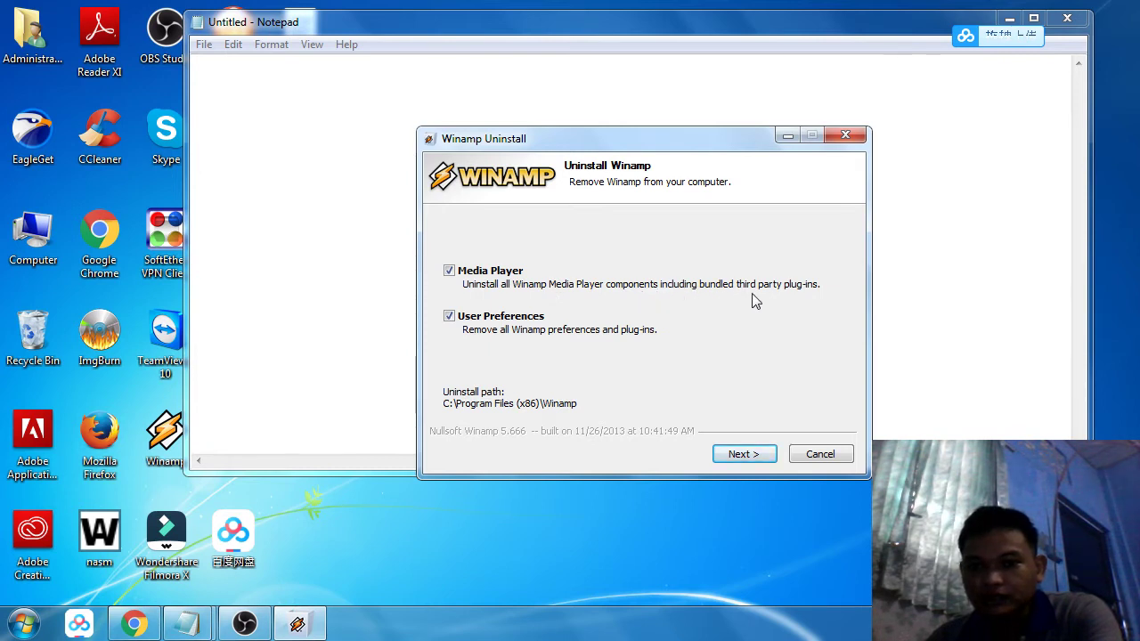
# - Capture the uninstall path text in the Winamp Uninstall window with Textify and copy it
pyautogui.keyDown('shift'); pyautogui.middleClick(580, 283); pyautogui.keyUp('shift')
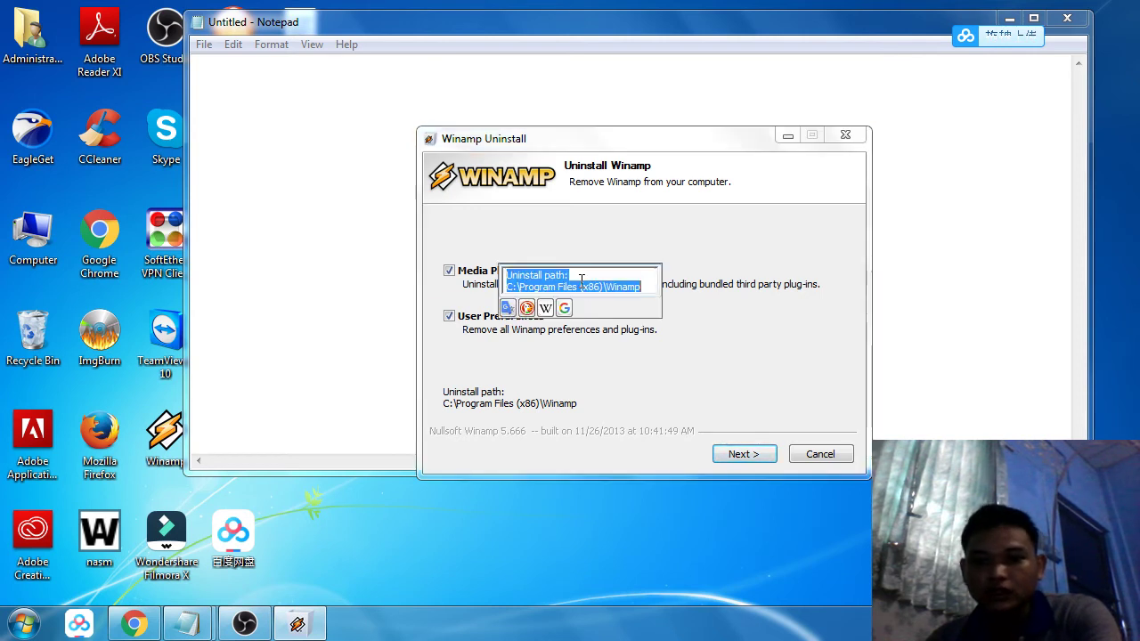
pyautogui.rightClick(602, 279)
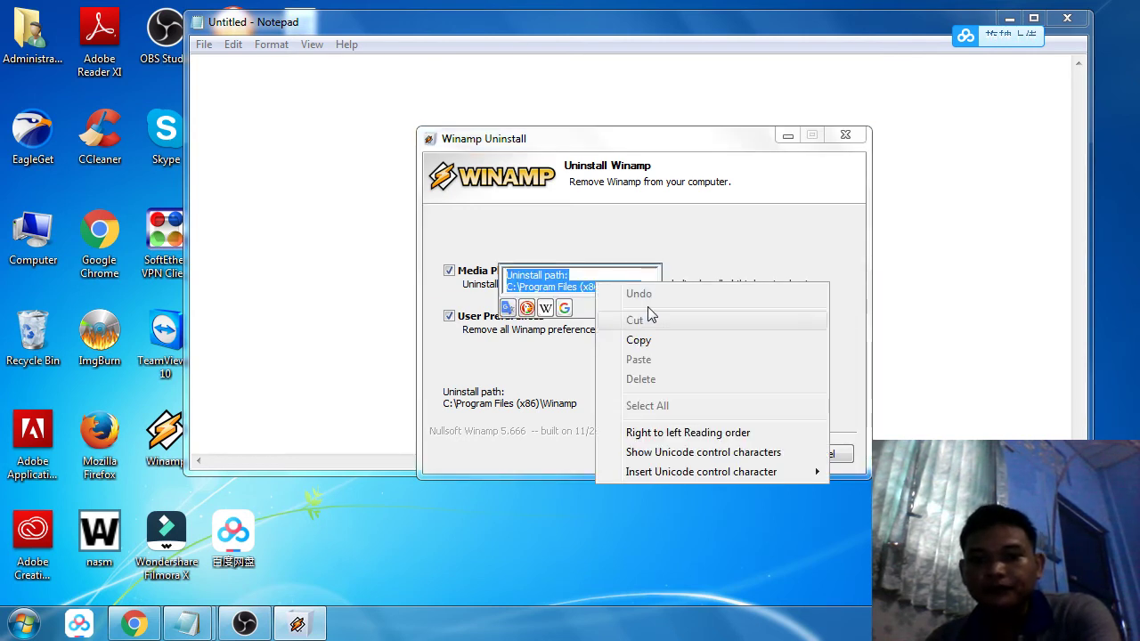
pyautogui.click(683, 341)
# - Paste the copied uninstall path text into the blank Notepad document and add three line breaks after it
pyautogui.click(262, 76)
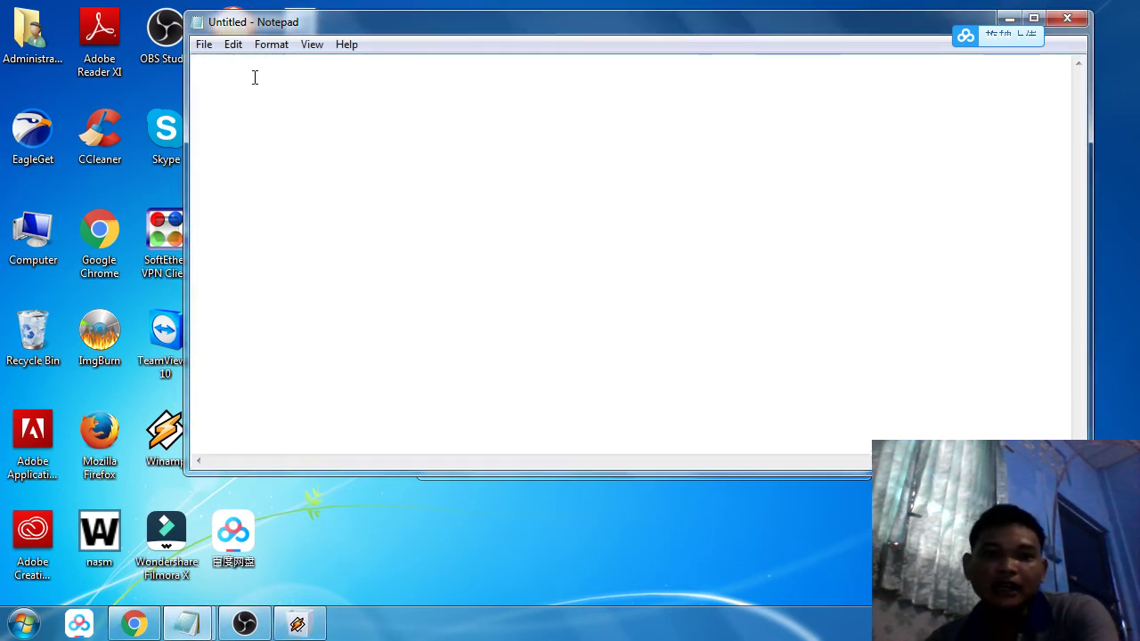
pyautogui.rightClick(255, 77)
pyautogui.click(355, 156)
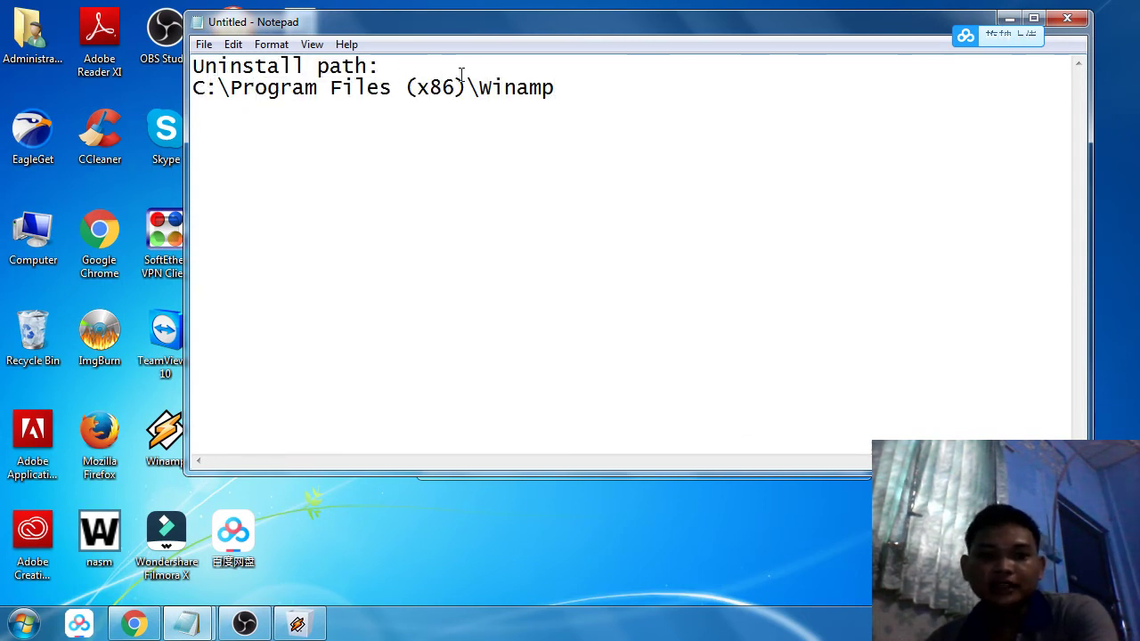
pyautogui.press('Return')
pyautogui.press('Return')
pyautogui.press('Return')
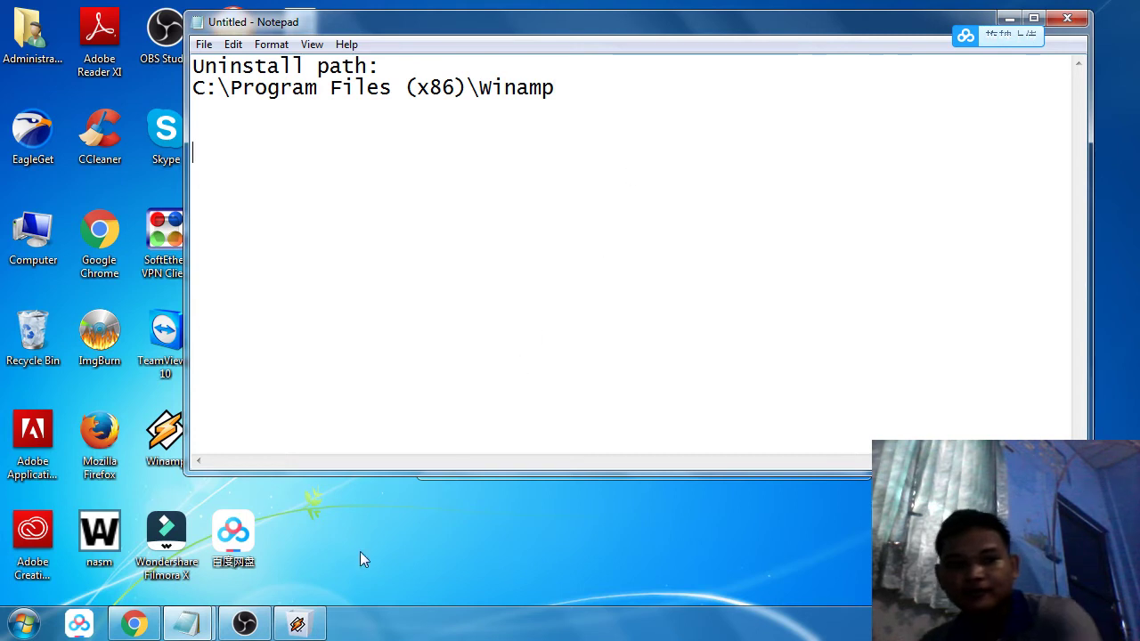
# - Try to capture the User Preferences description in the Winamp Uninstall window with Textify
pyautogui.click(297, 623)
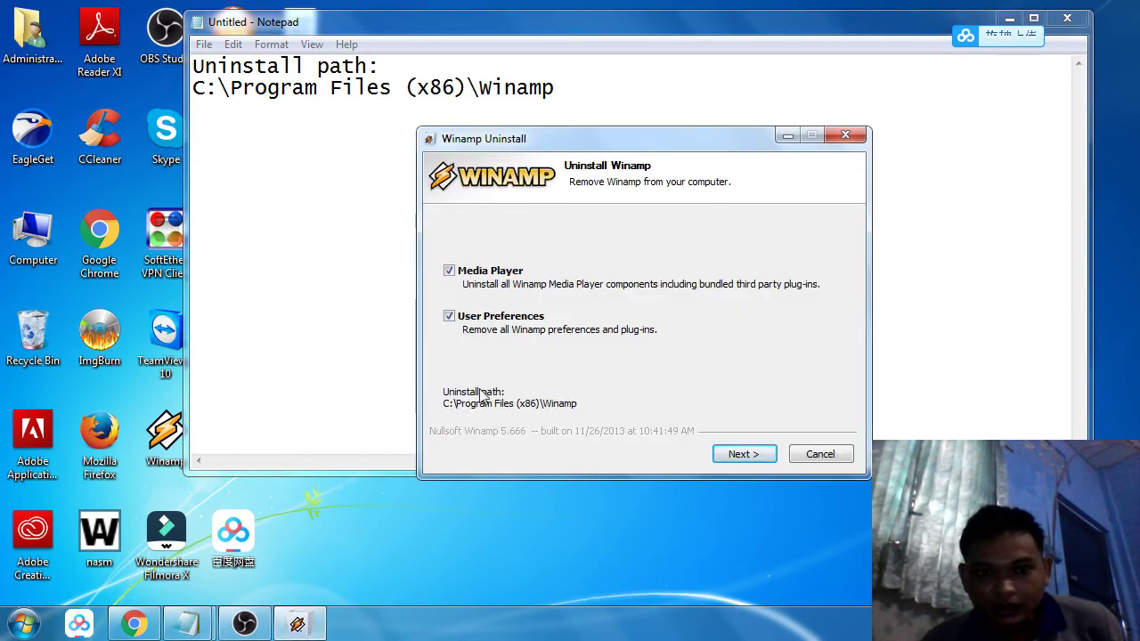
pyautogui.middleClick(525, 337)
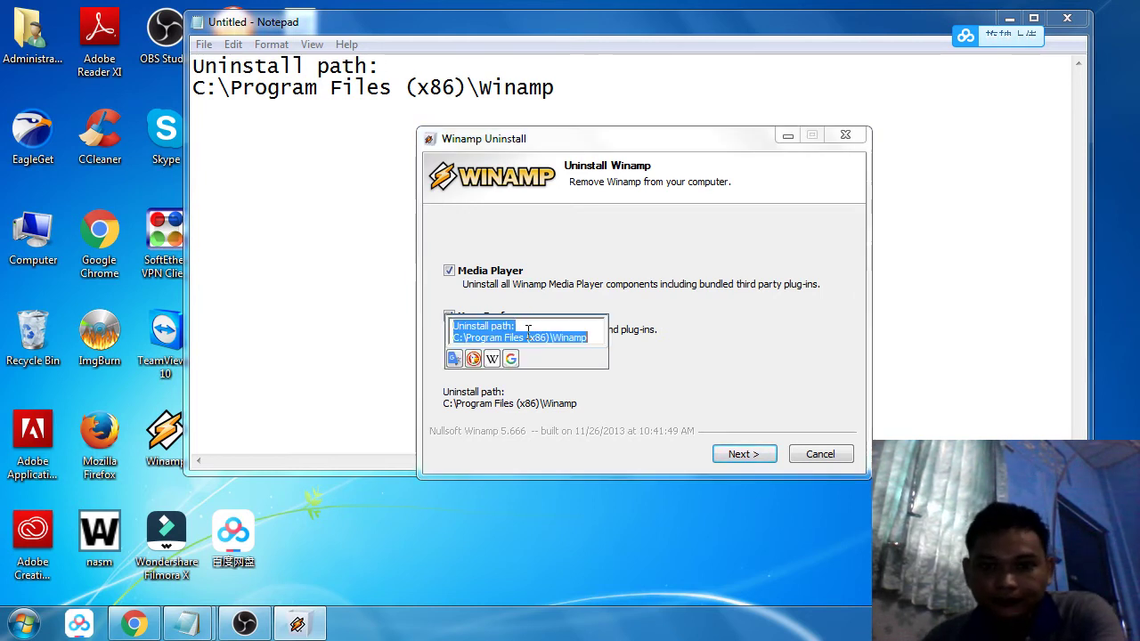
pyautogui.click(643, 348)
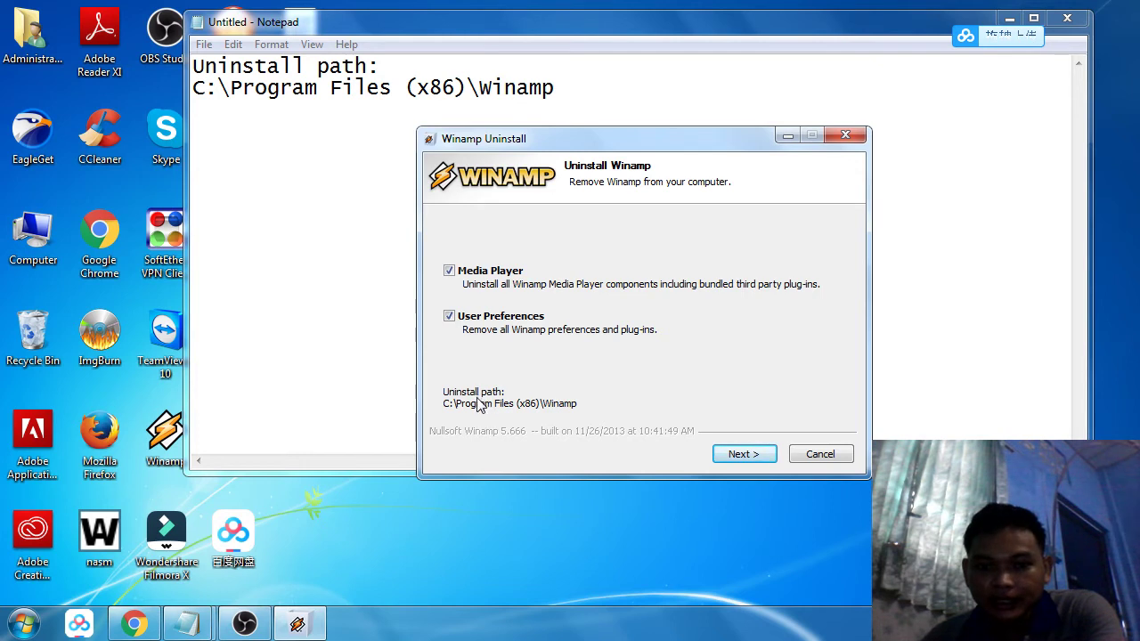
# - Try to capture the version and build line near the foot of the Winamp Uninstall window with Textify
pyautogui.middleClick(481, 446)
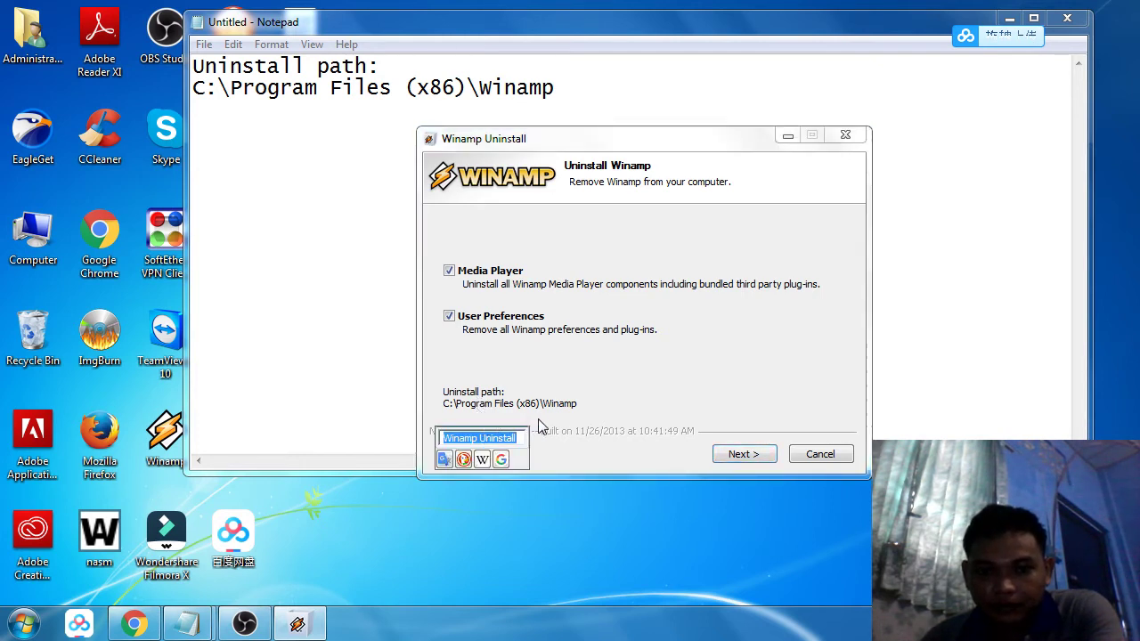
pyautogui.middleClick(601, 431)
pyautogui.click(643, 396)
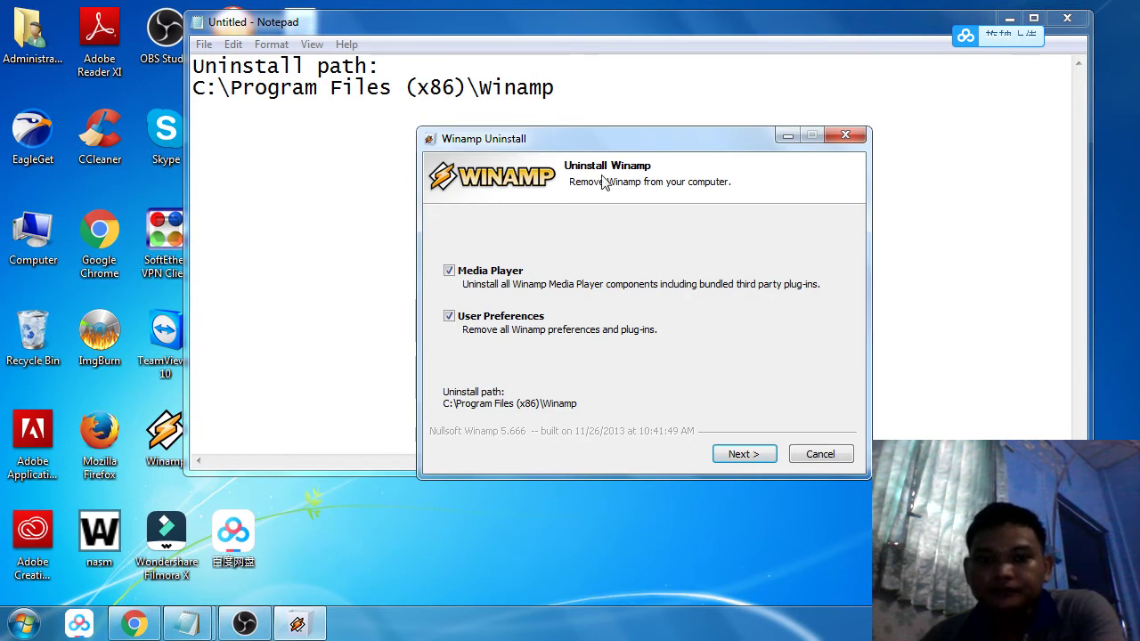
# - Copy the title text of the Winamp Uninstall window with Textify and paste it below the uninstall path in Notepad
pyautogui.middleClick(483, 142)
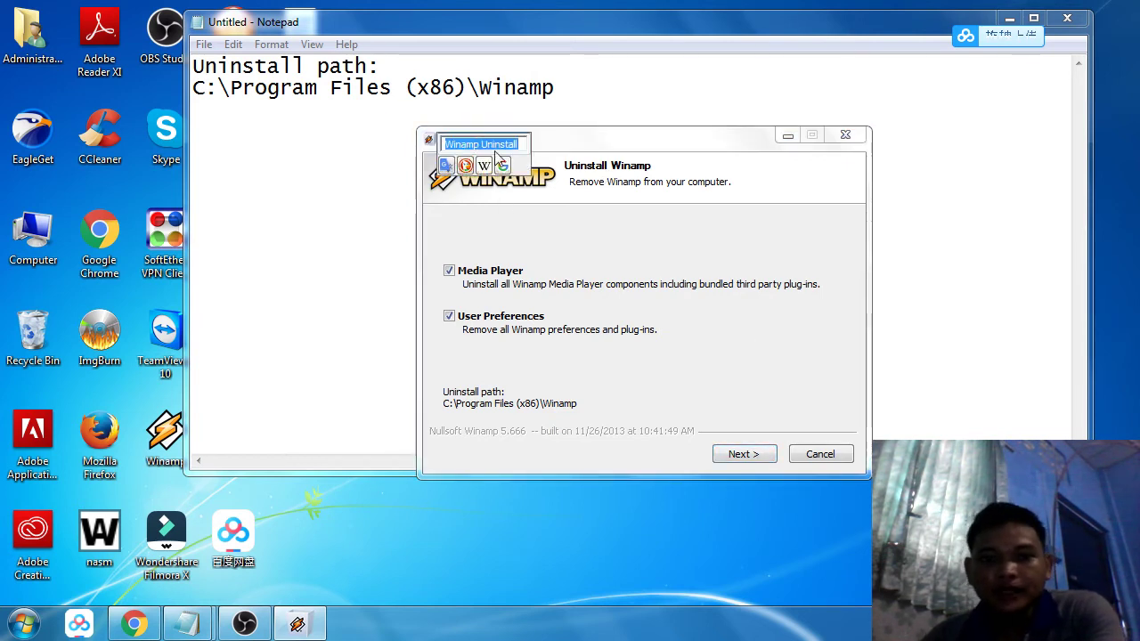
pyautogui.rightClick(515, 144)
pyautogui.click(543, 201)
pyautogui.click(289, 193)
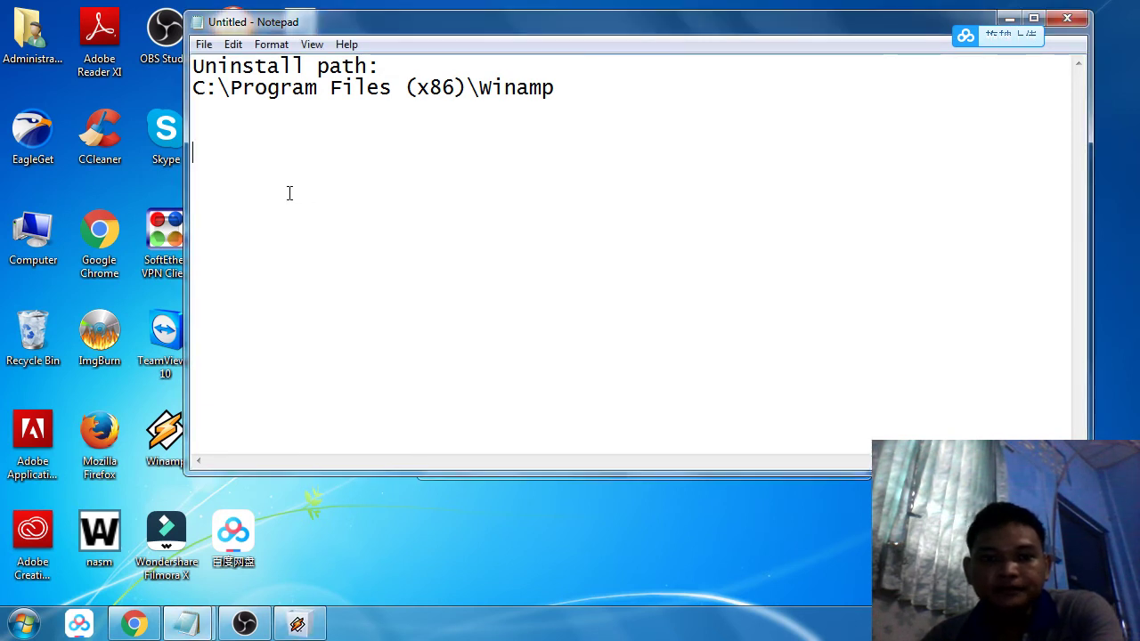
pyautogui.rightClick(289, 194)
pyautogui.click(354, 269)
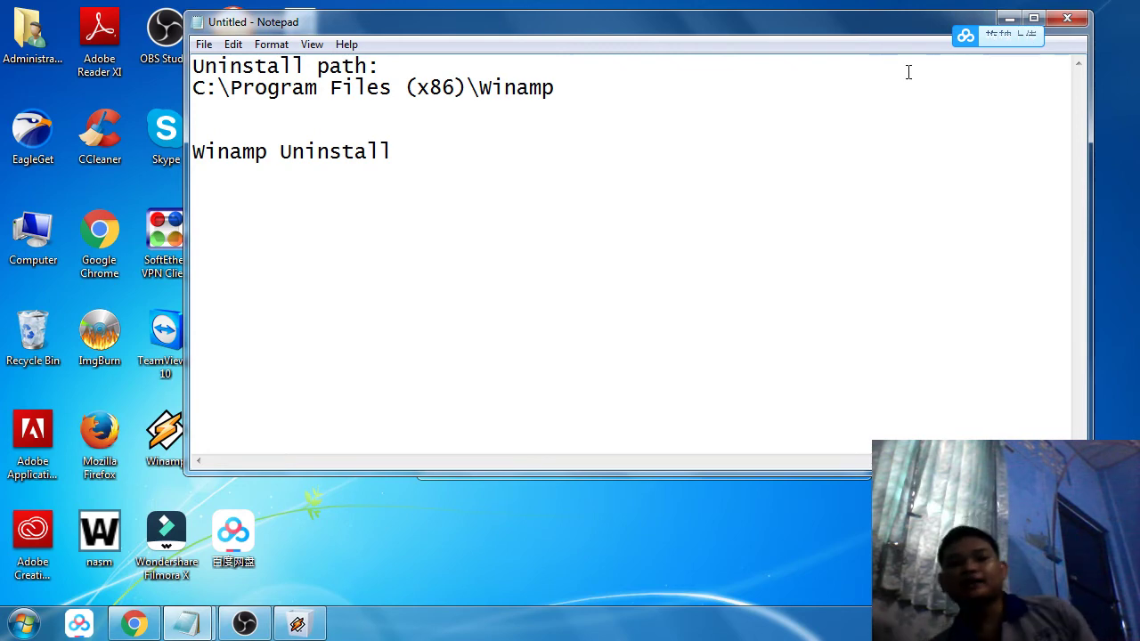
# - Bring the Winamp Uninstall window back to the front and close it
pyautogui.click(318, 624)
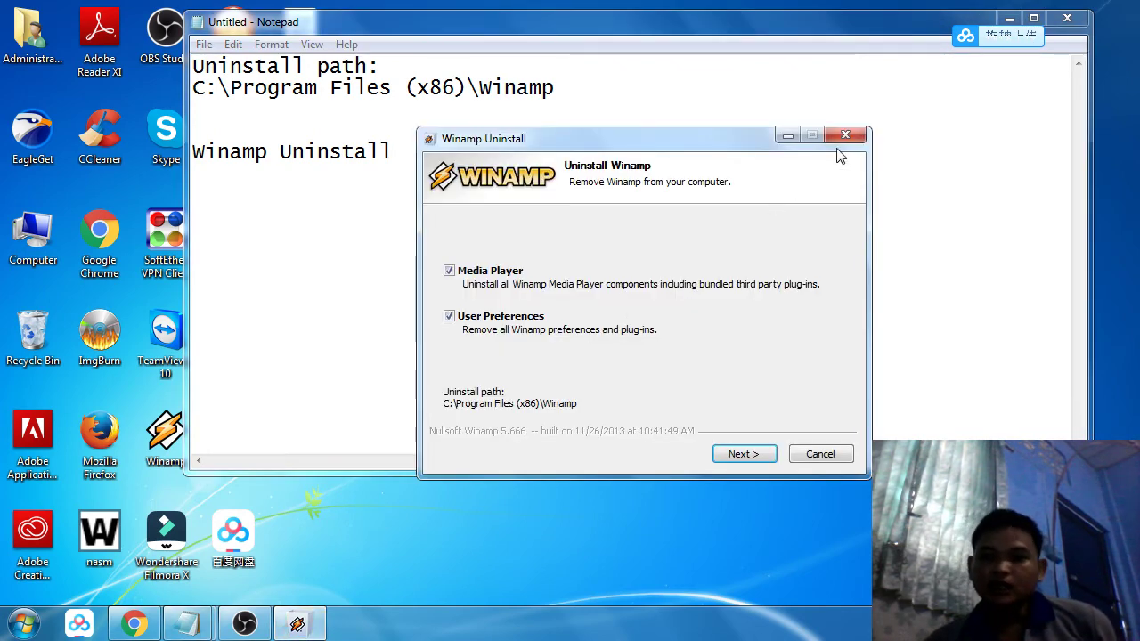
pyautogui.click(852, 138)
pyautogui.click(299, 624)
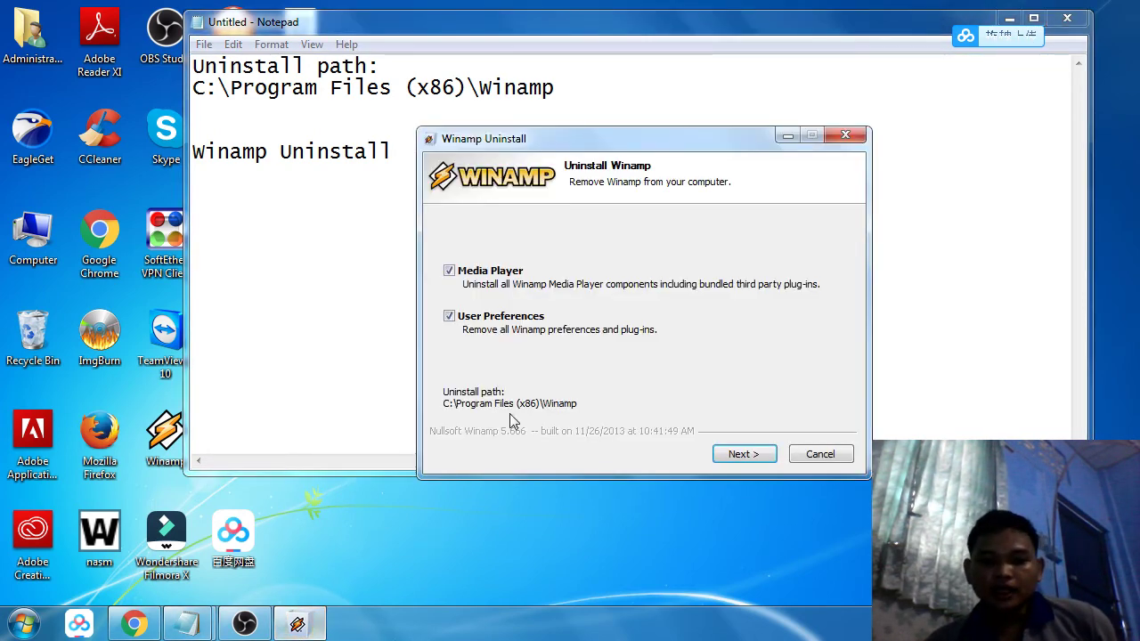
pyautogui.click(855, 138)
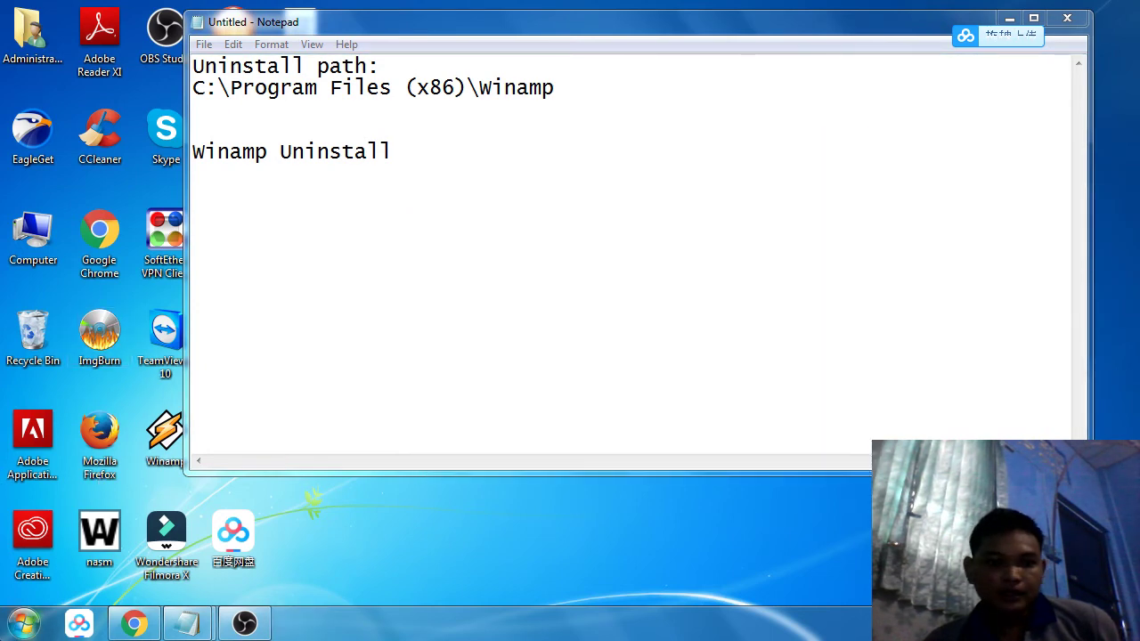
# - Open the system properties of Computer to show the basic computer information
pyautogui.click(22, 624)
pyautogui.rightClick(296, 399)
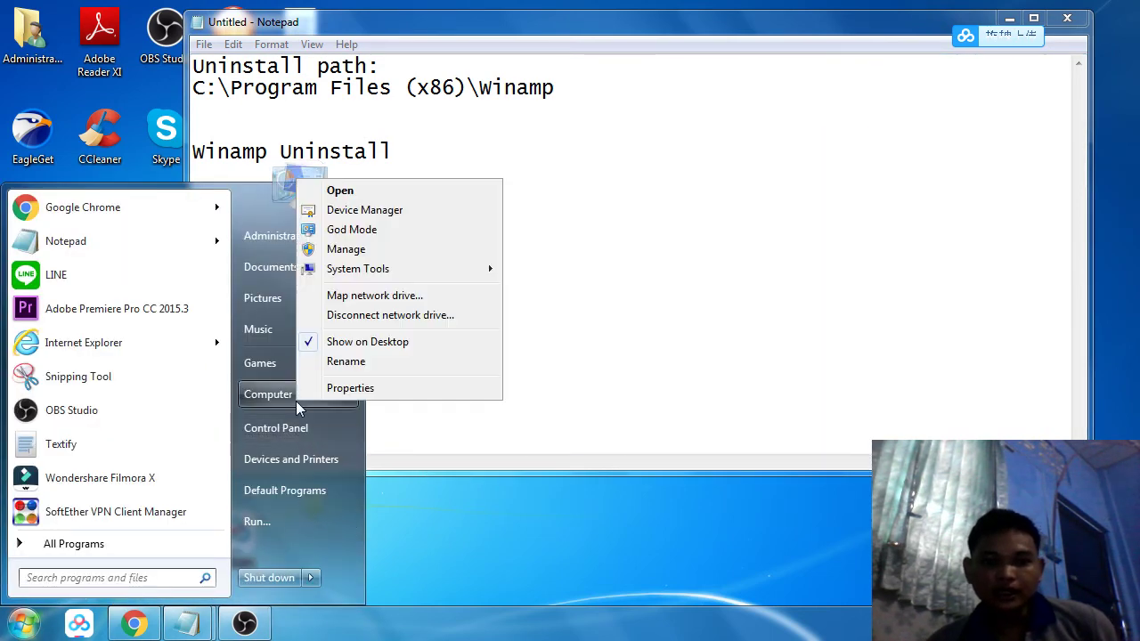
pyautogui.click(315, 389)
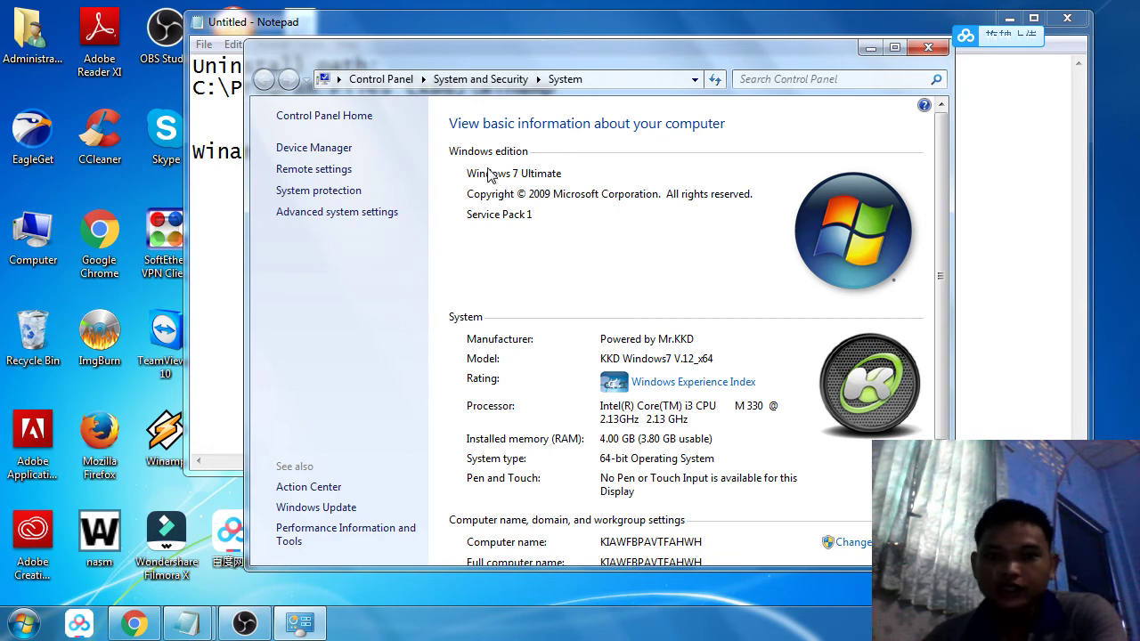
# - Copy the "Windows 7 Ultimate" edition text with Textify and paste it below "Winamp Uninstall" in Notepad, leaving a blank line between
pyautogui.moveTo(468, 175); pyautogui.dragTo(561, 177)
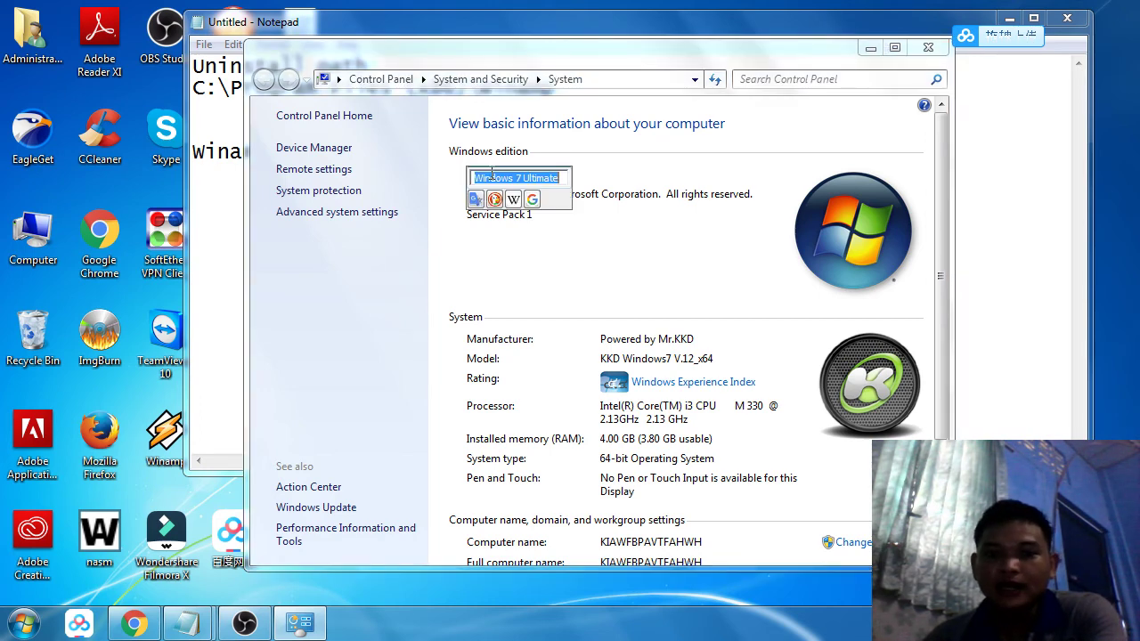
pyautogui.rightClick(506, 189)
pyautogui.click(557, 232)
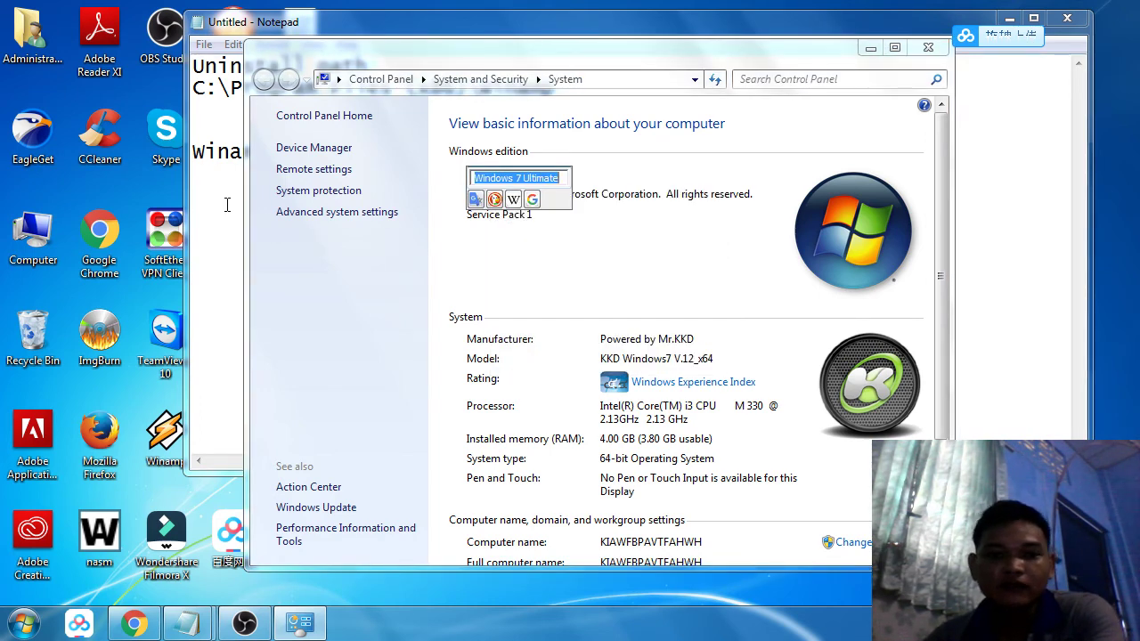
pyautogui.click(237, 204)
pyautogui.press('Return')
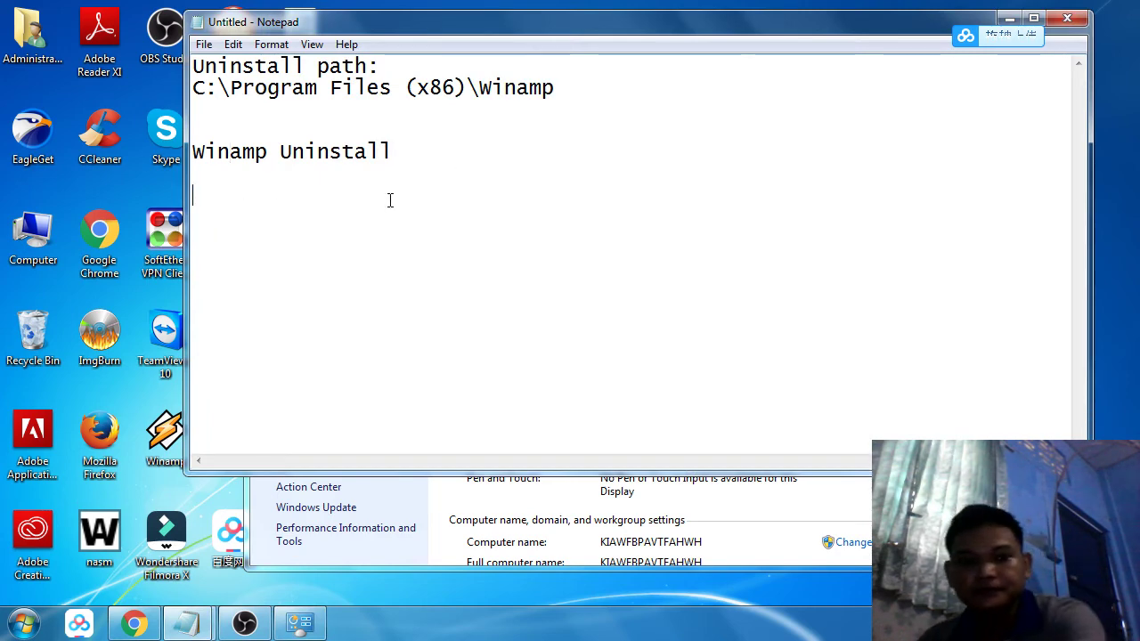
pyautogui.rightClick(311, 197)
pyautogui.click(460, 279)
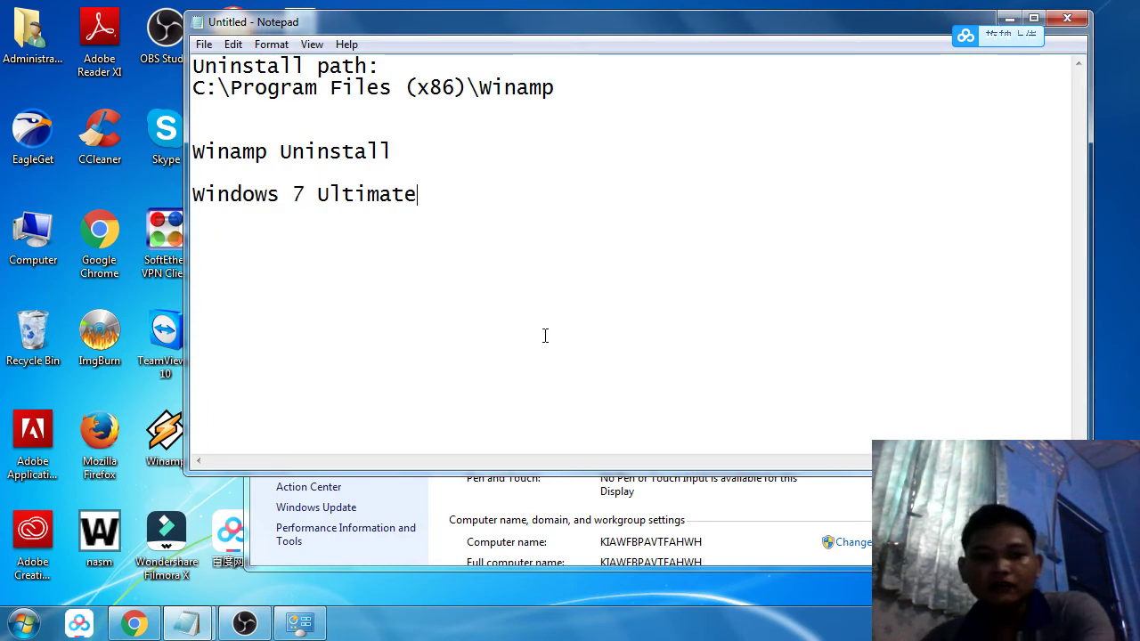
# - Copy the Microsoft copyright line from the System window with Textify and paste it on a new line under "Windows 7 Ultimate" in Notepad
pyautogui.click(623, 495)
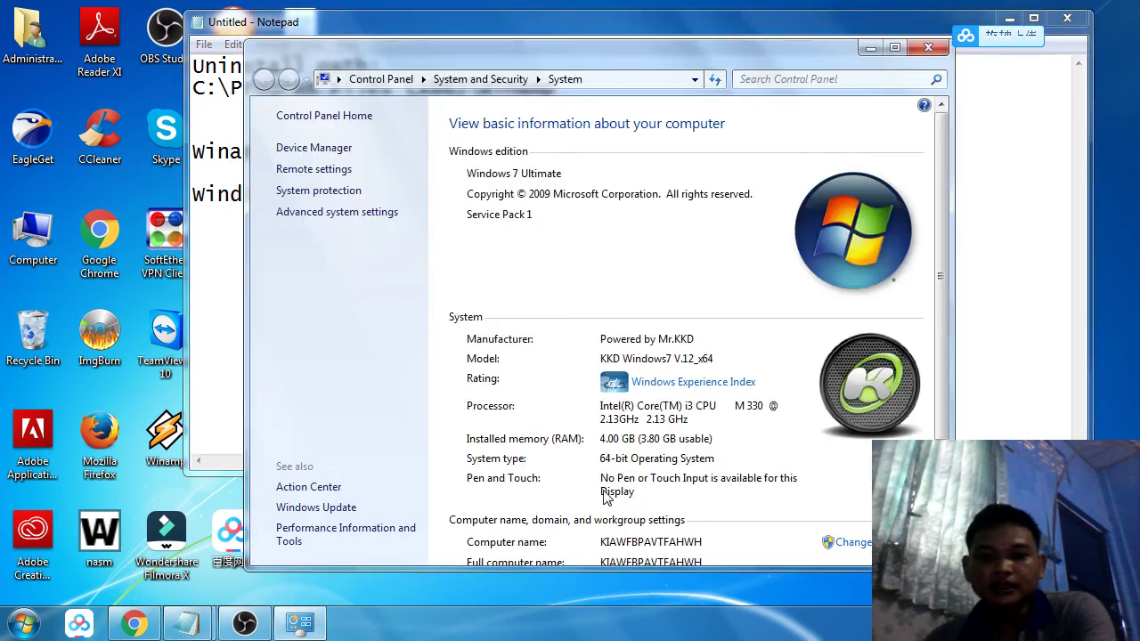
pyautogui.tripleClick(489, 199)
pyautogui.rightClick(490, 197)
pyautogui.click(588, 255)
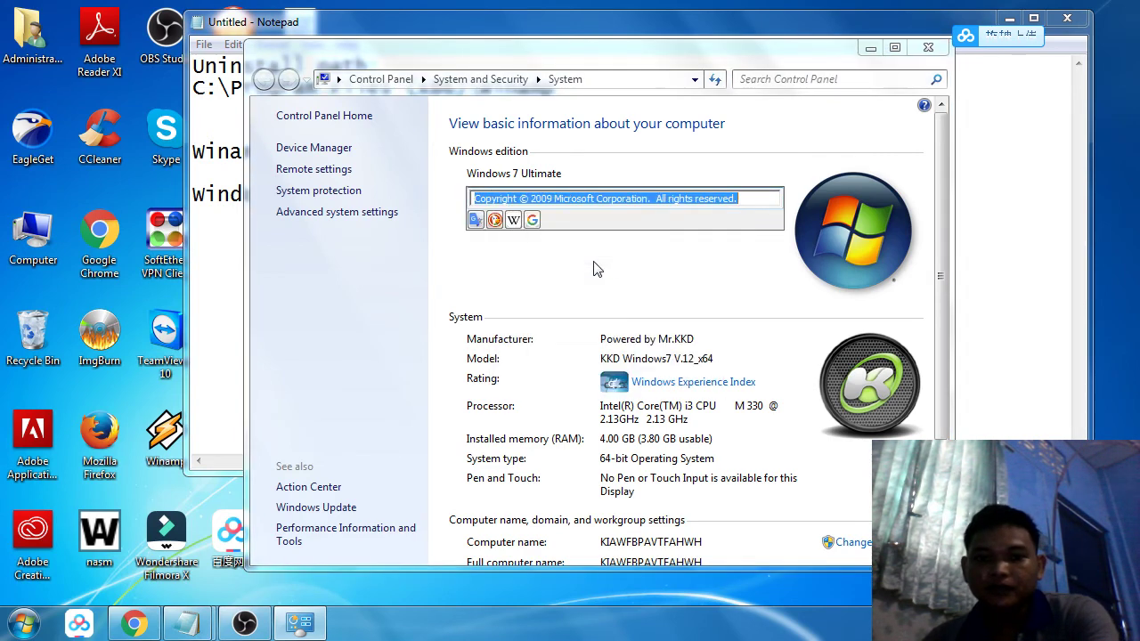
pyautogui.click(220, 237)
pyautogui.click(454, 211)
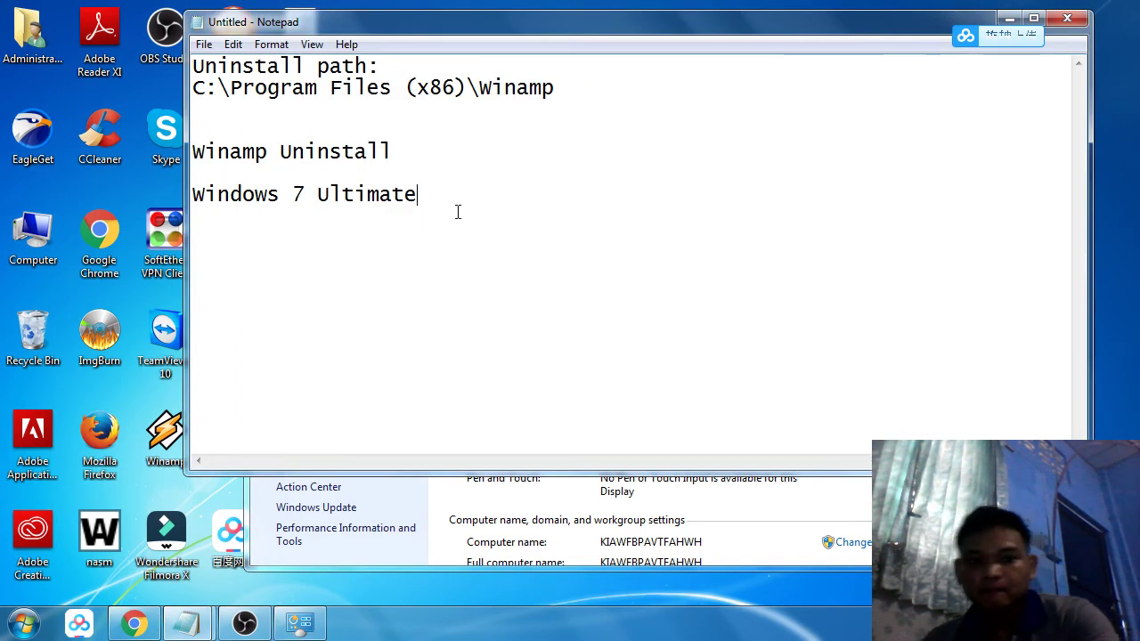
pyautogui.rightClick(351, 235)
pyautogui.click(456, 318)
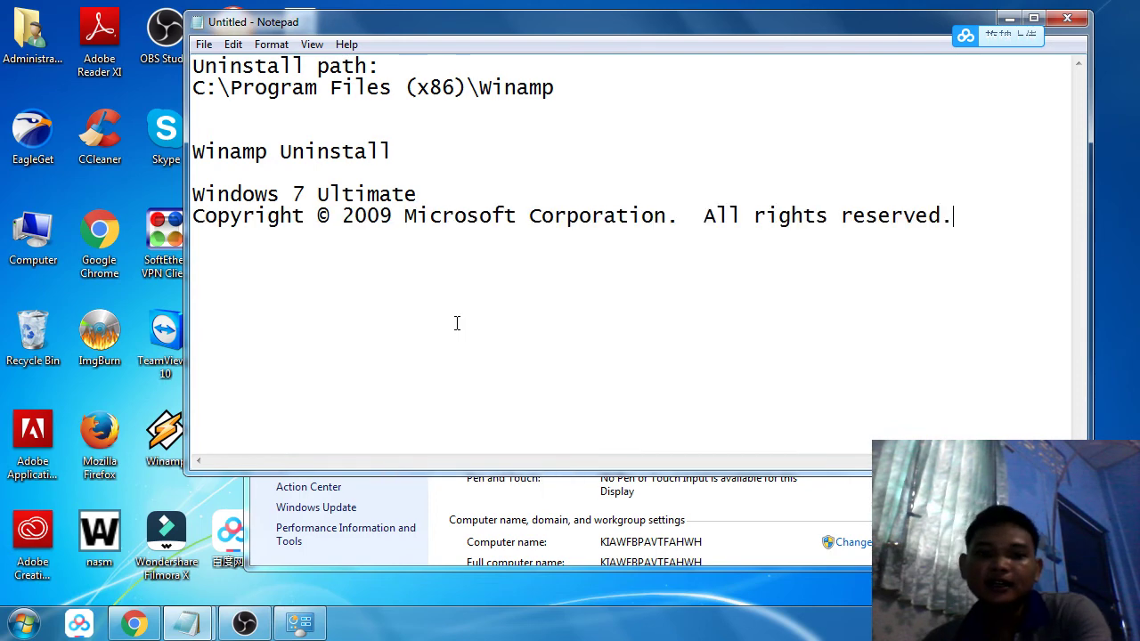
# - Copy "Service Pack 1" from the System window with Textify, paste it under the copyright line in Notepad, and highlight the three Windows edition lines
pyautogui.click(504, 501)
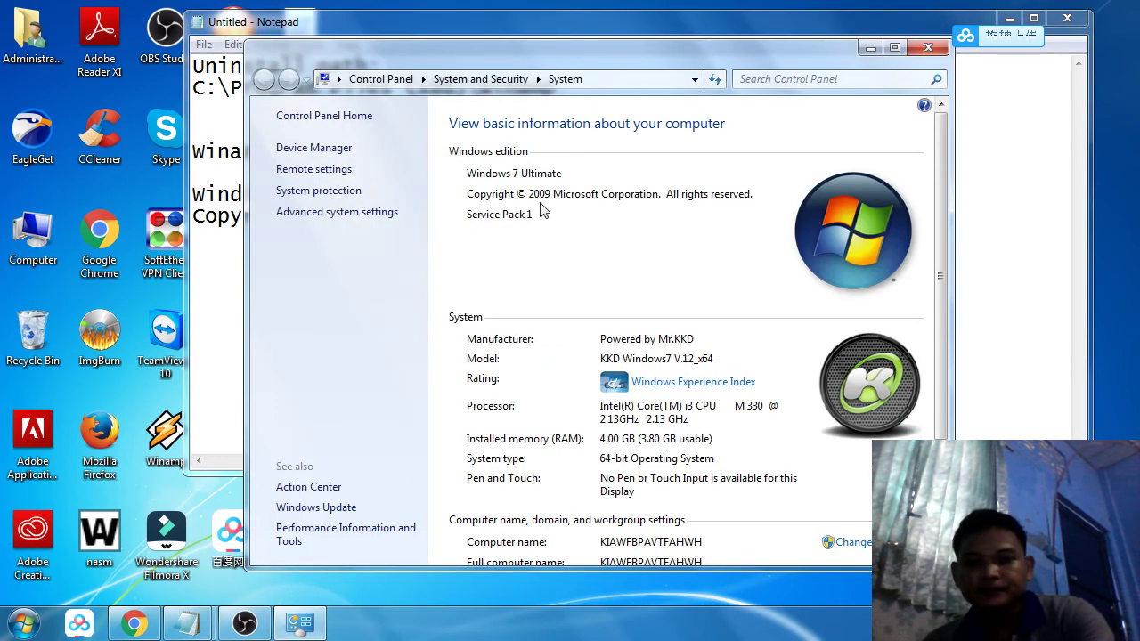
pyautogui.tripleClick(498, 218)
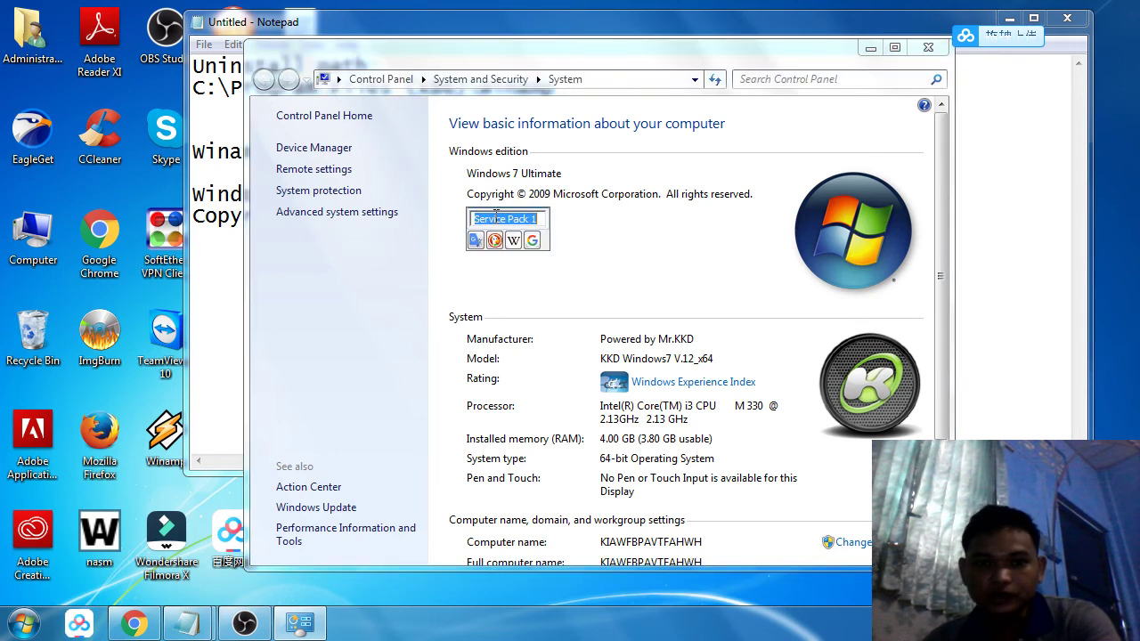
pyautogui.rightClick(496, 219)
pyautogui.click(560, 282)
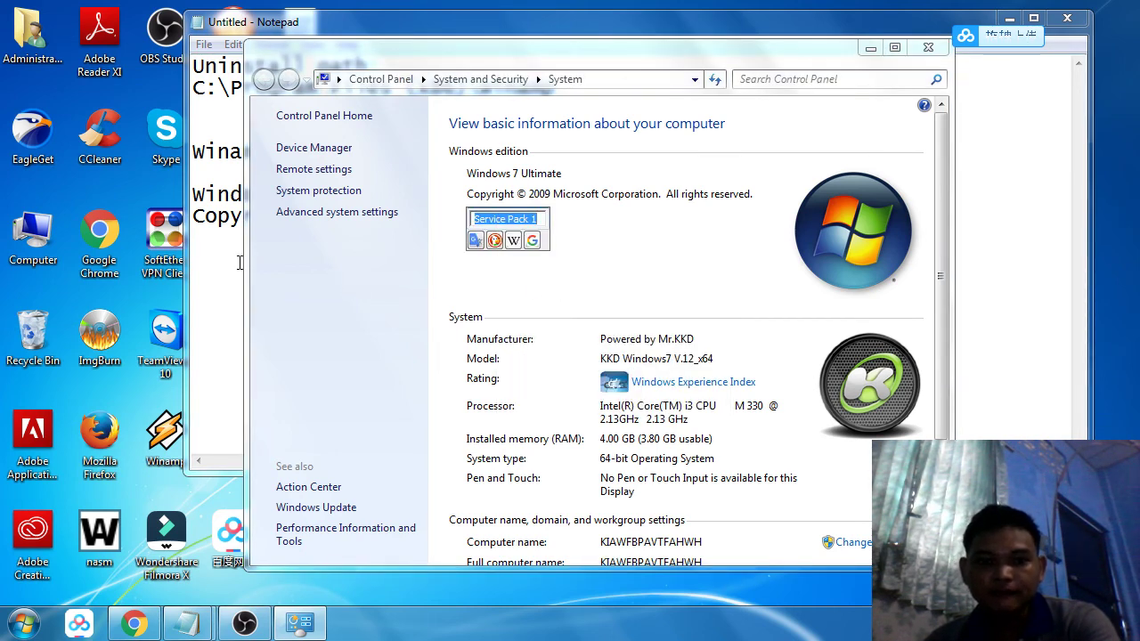
pyautogui.click(226, 257)
pyautogui.rightClick(227, 257)
pyautogui.click(360, 336)
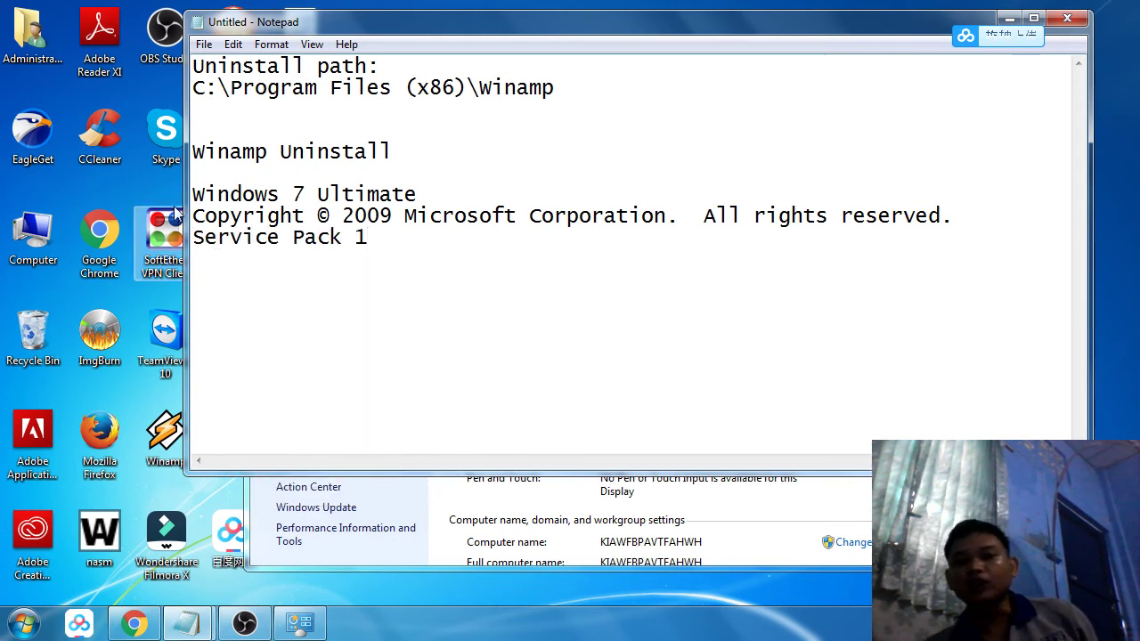
pyautogui.moveTo(192, 194); pyautogui.dragTo(167, 207)
pyautogui.click(469, 270)
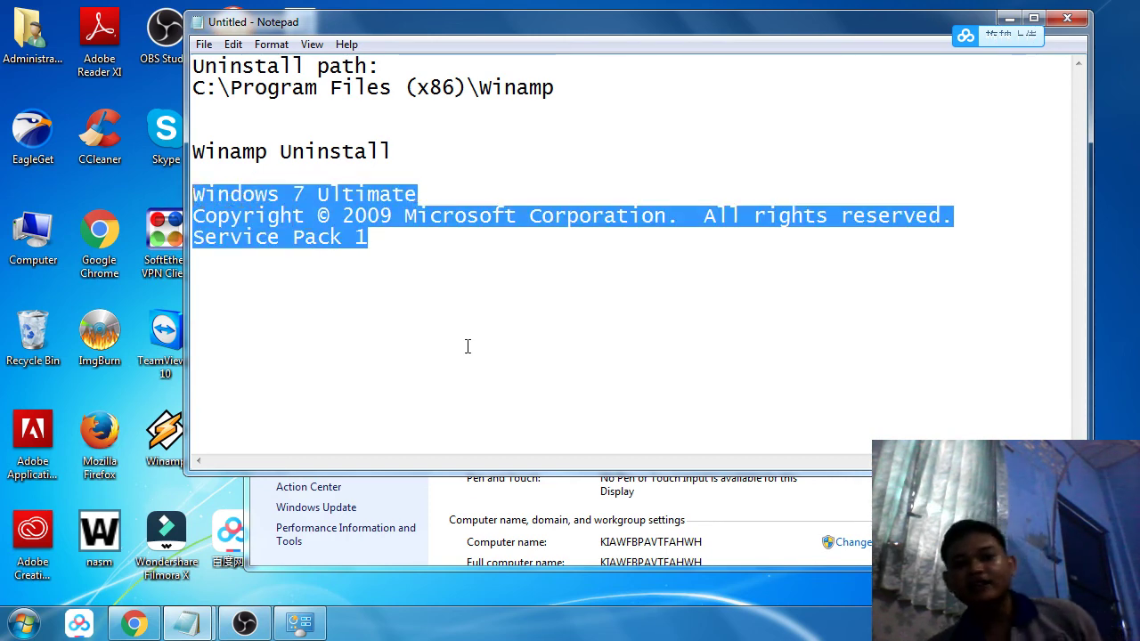
# - Capture the "Windows is activated" text in the System window's activation section with Textify and copy it
pyautogui.click(567, 499)
pyautogui.scroll(-3, 534, 489)
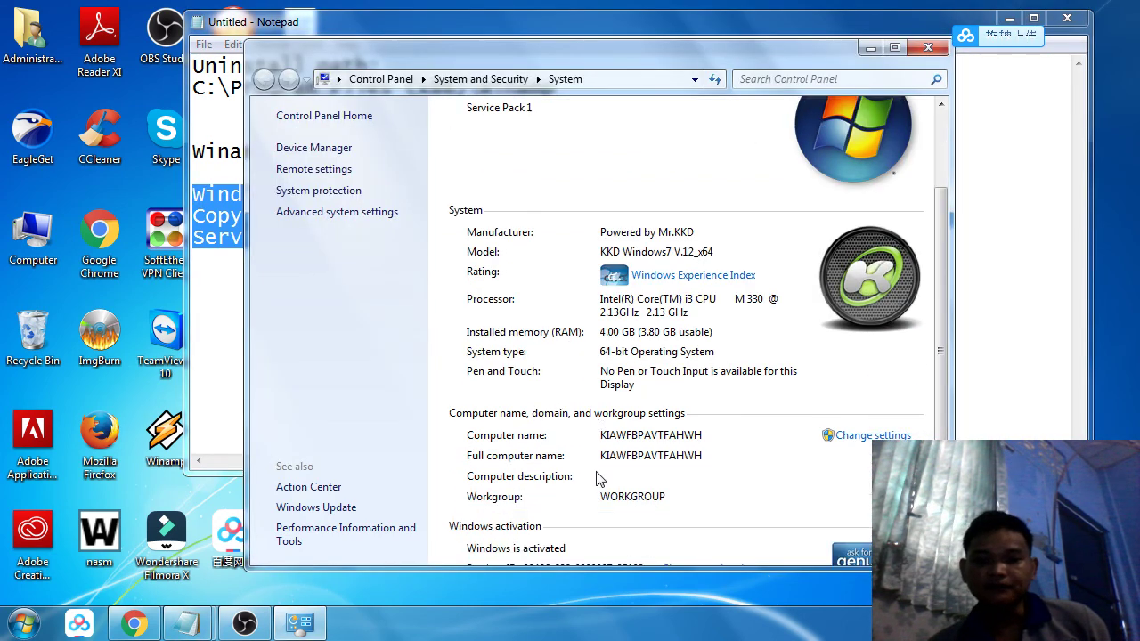
pyautogui.scroll(-1, 599, 478)
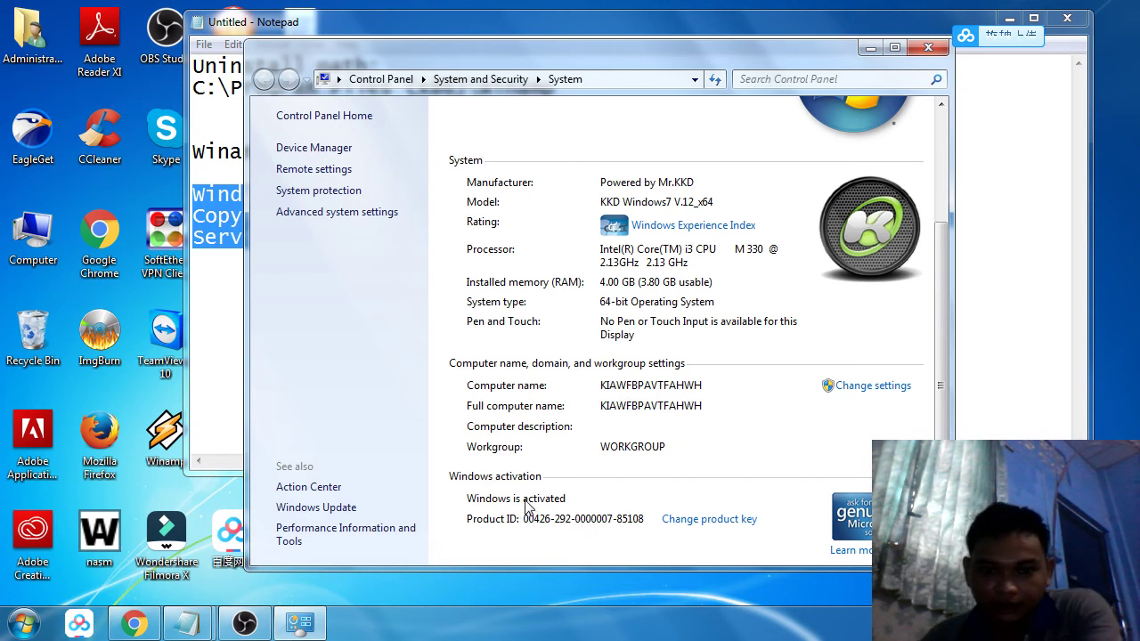
pyautogui.scroll(1, 532, 511)
pyautogui.scroll(-1, 535, 517)
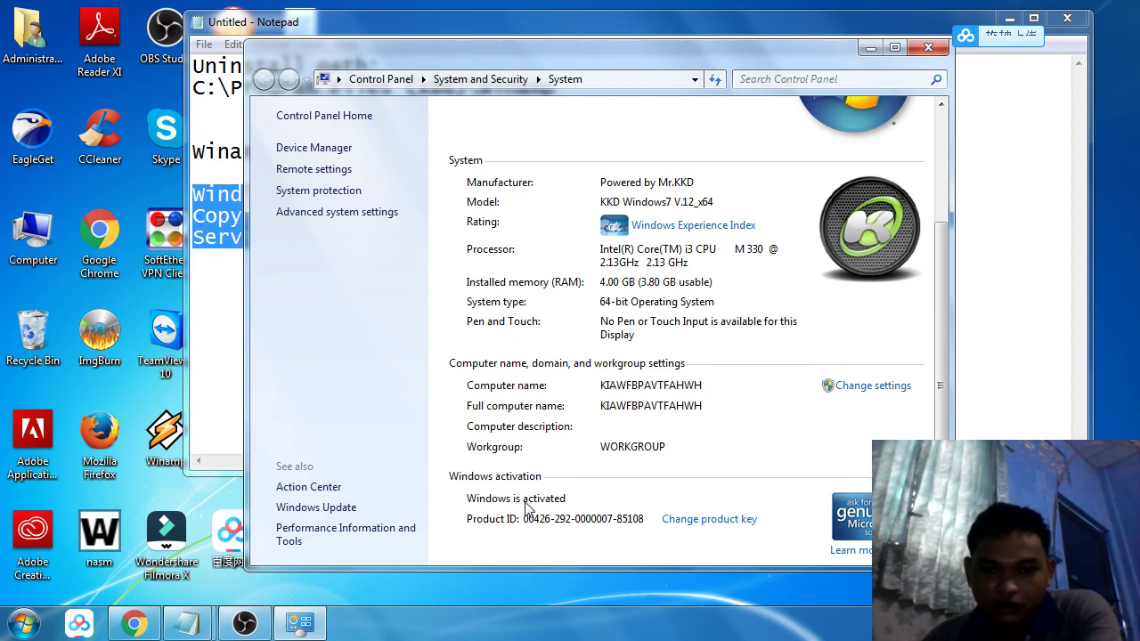
pyautogui.doubleClick(528, 504)
pyautogui.rightClick(527, 505)
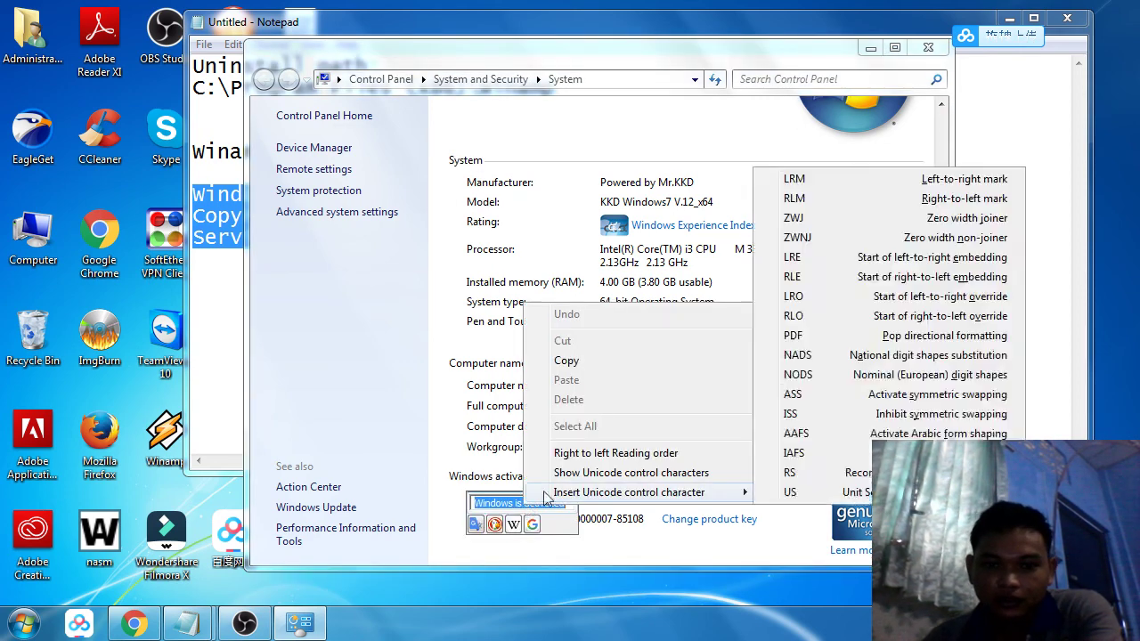
pyautogui.click(636, 367)
# - Paste the copied activation text below "Service Pack 1" in the Notepad document, leaving a blank line between
pyautogui.click(219, 288)
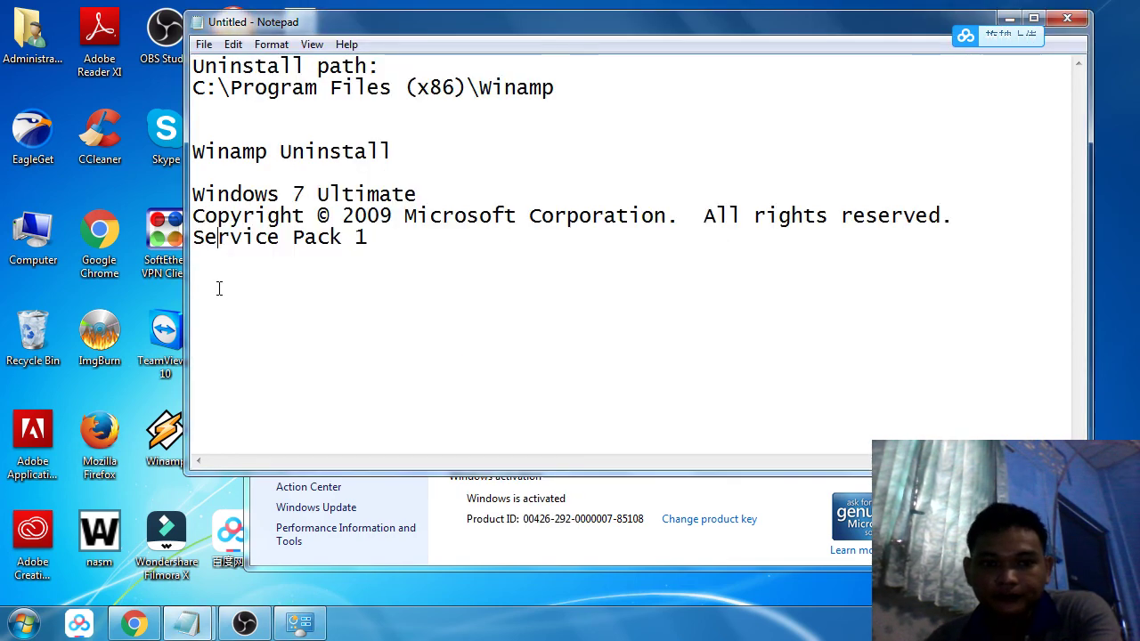
pyautogui.rightClick(311, 306)
pyautogui.click(381, 380)
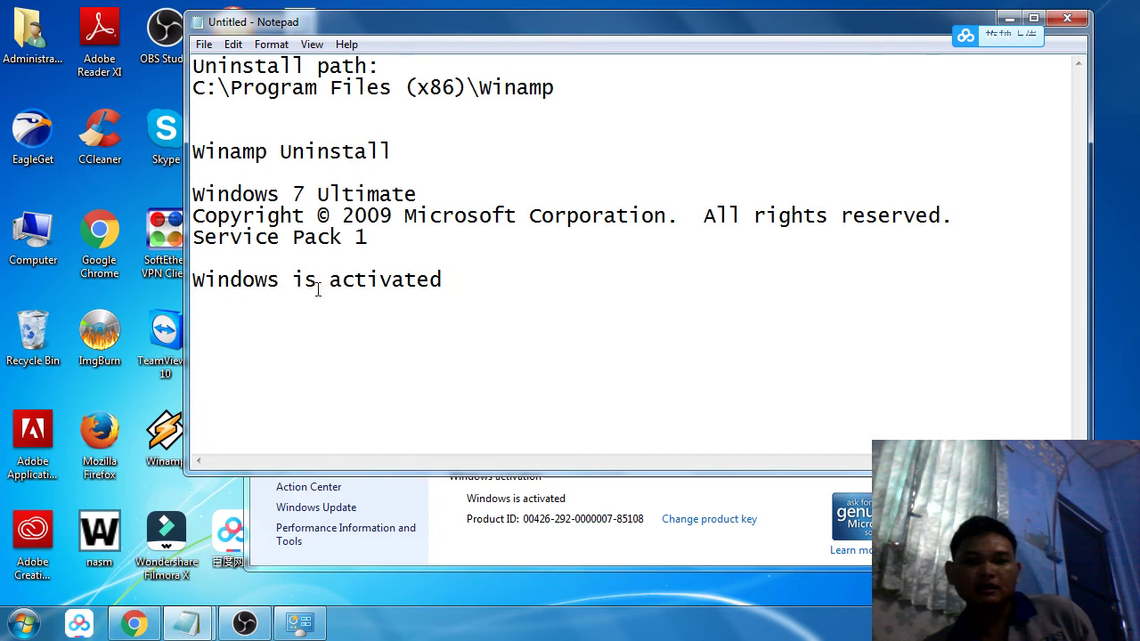